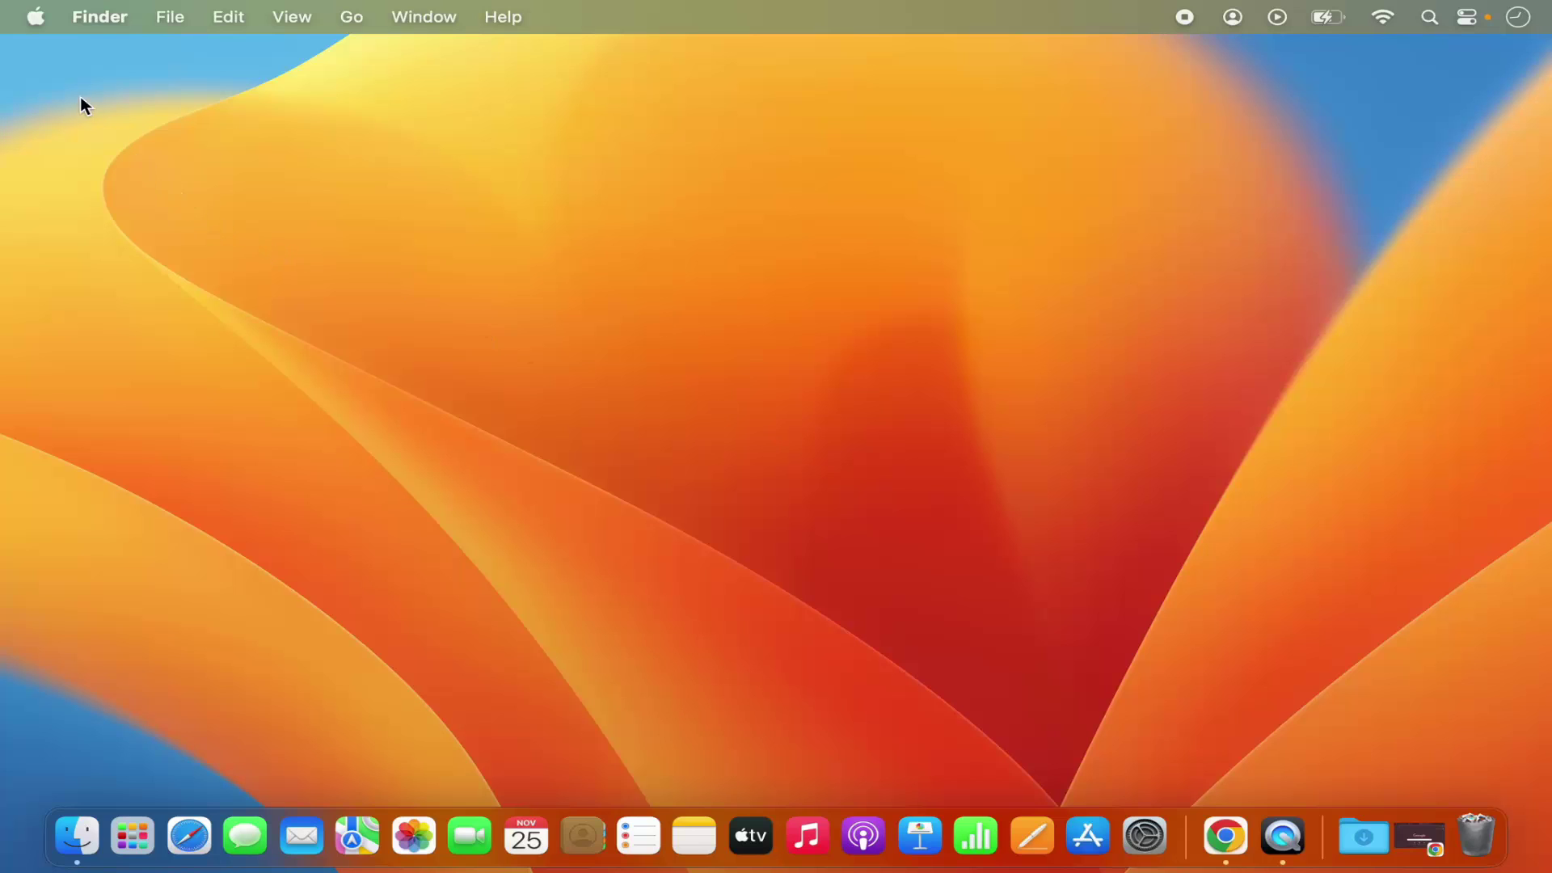
- Launch System Settings from the Apple menu and scroll down the sidebar from the Appearance page
left_click(37, 19)
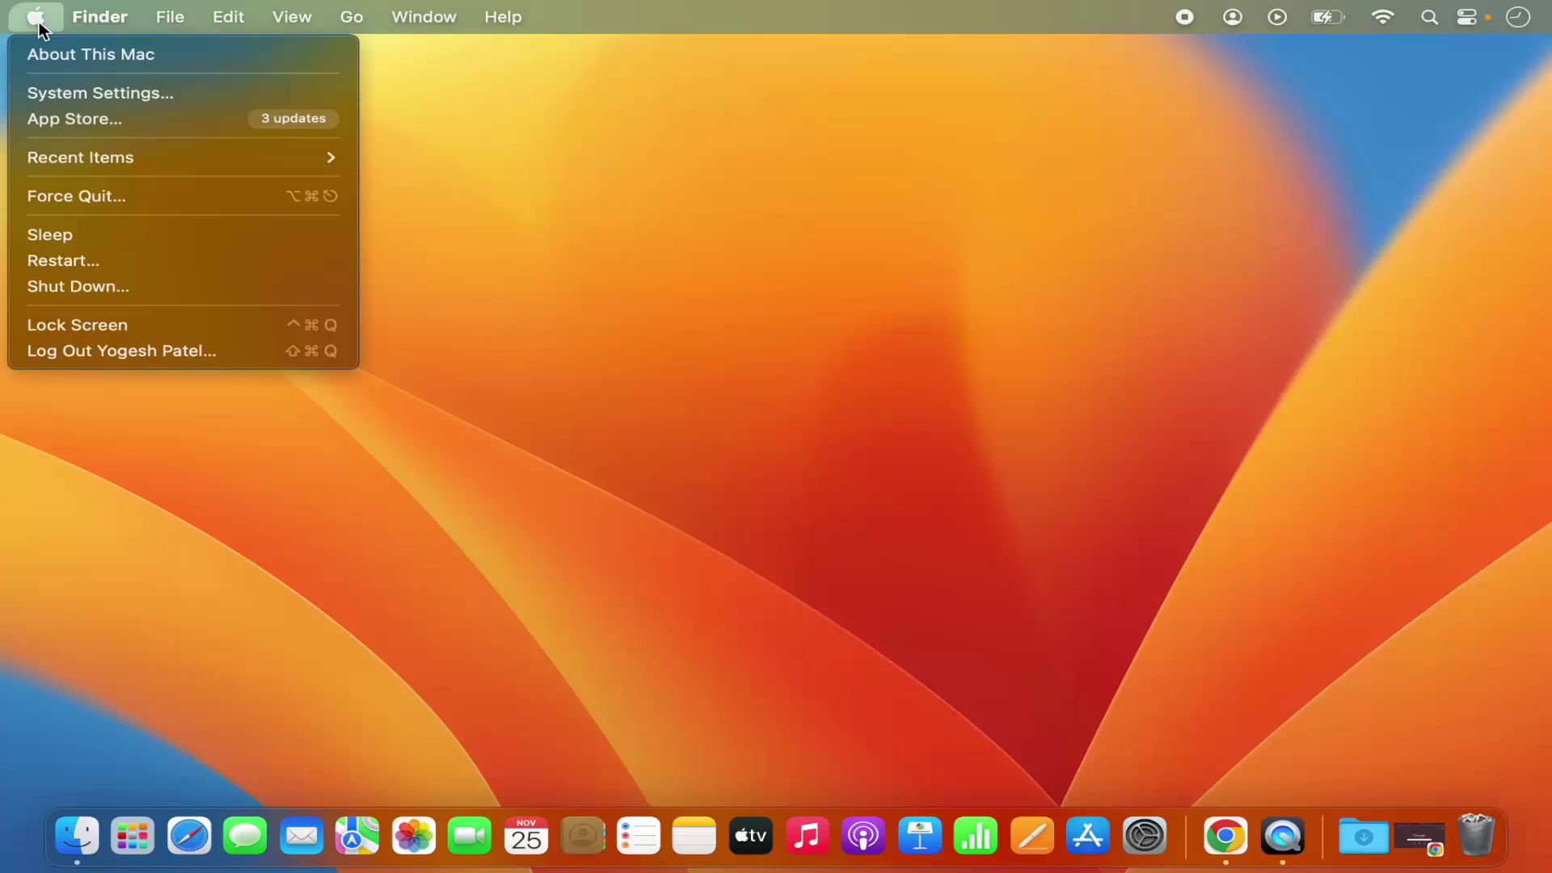
left_click(94, 95)
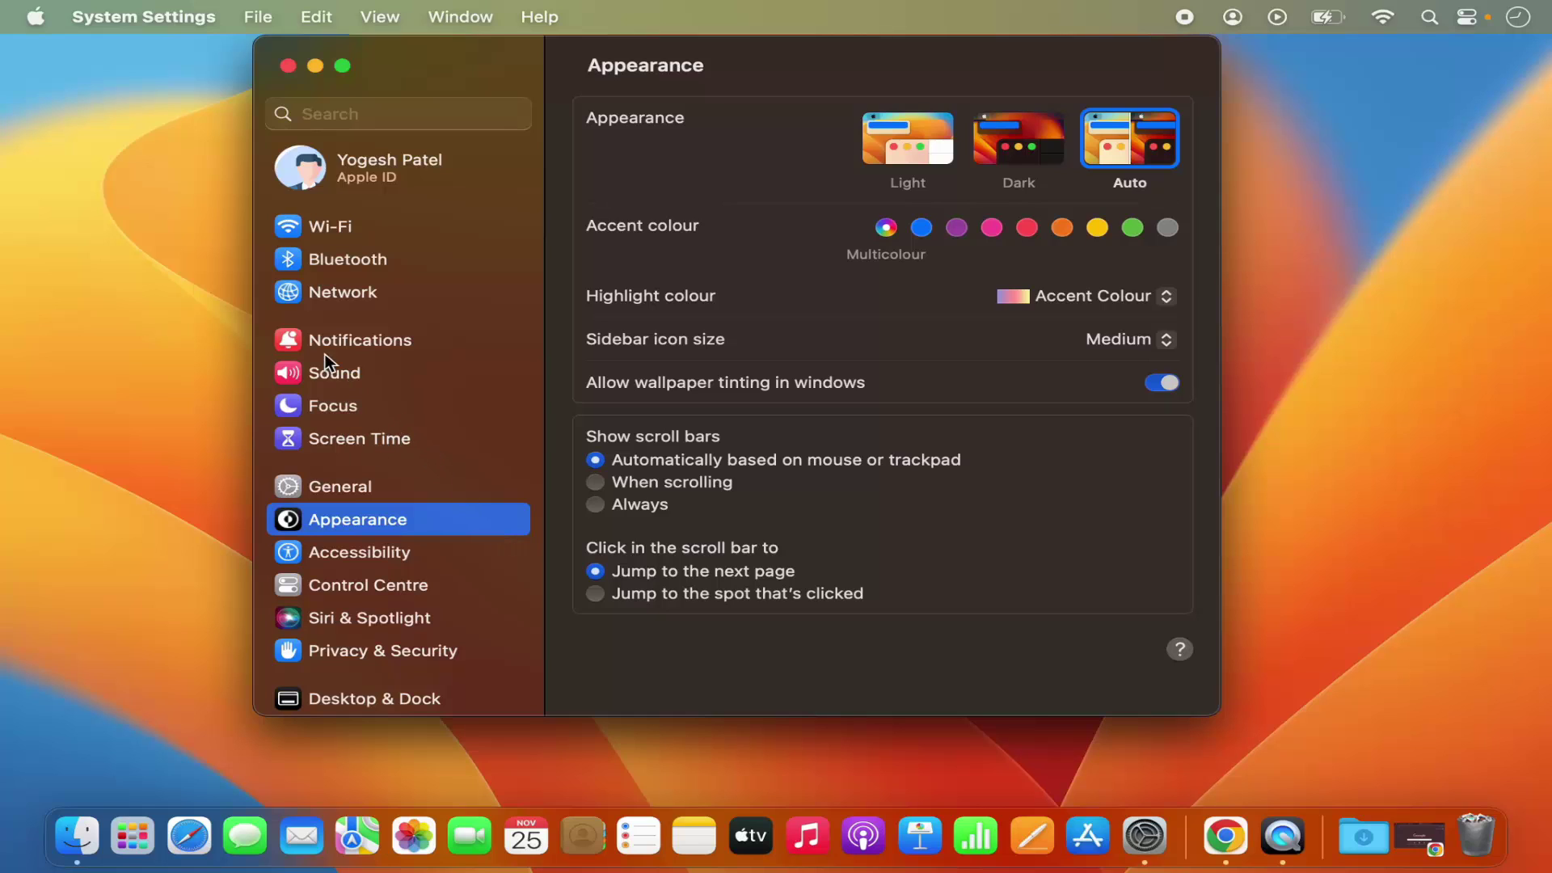
scroll(341, 455, "down", 5)
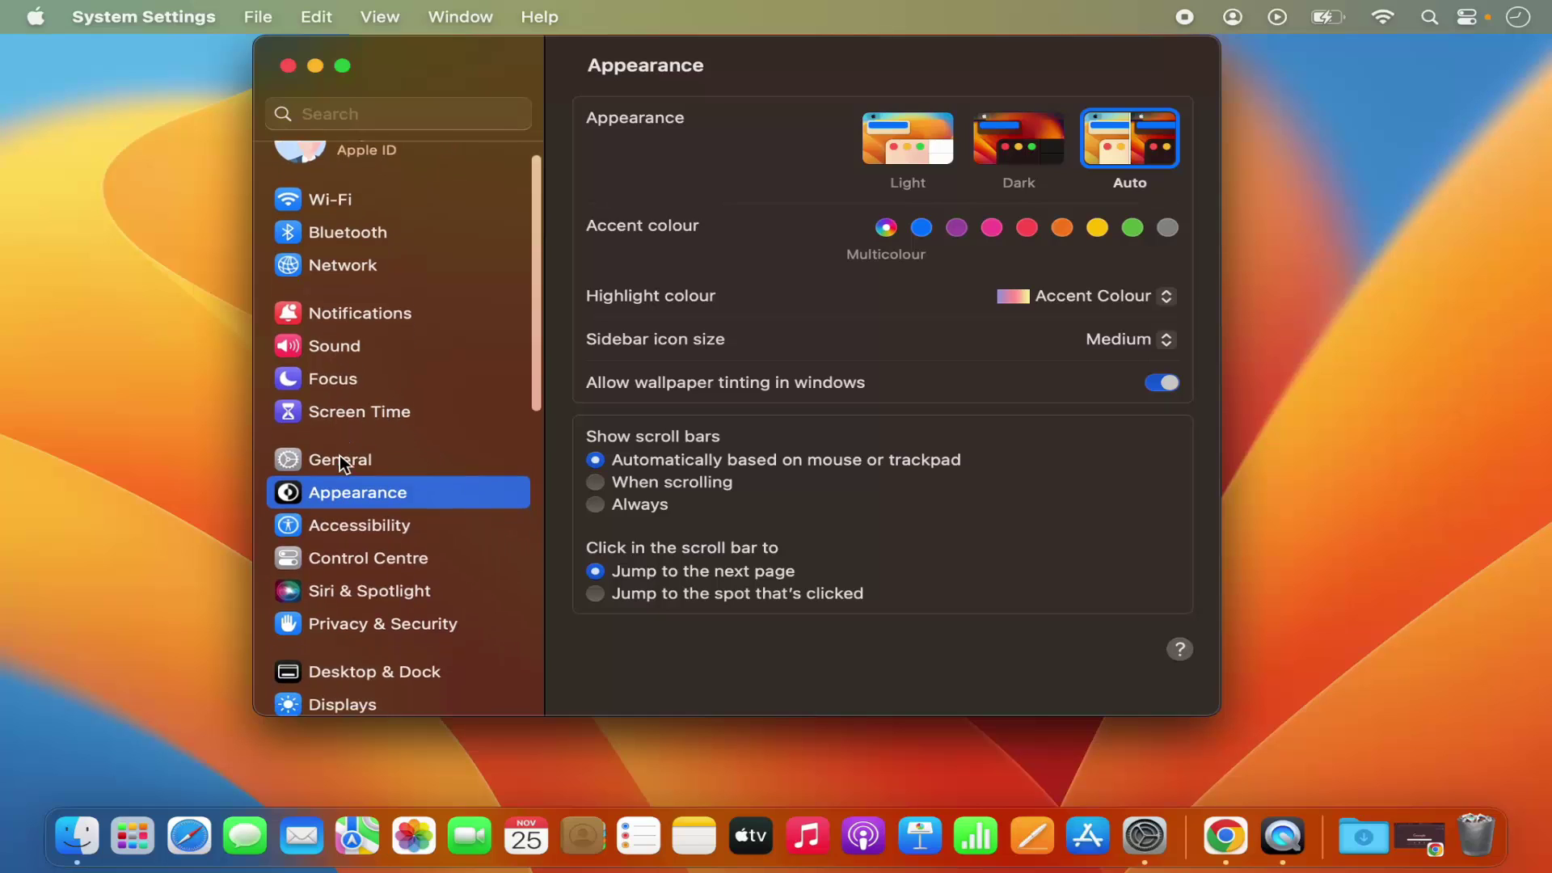
scroll(339, 454, "down", 2)
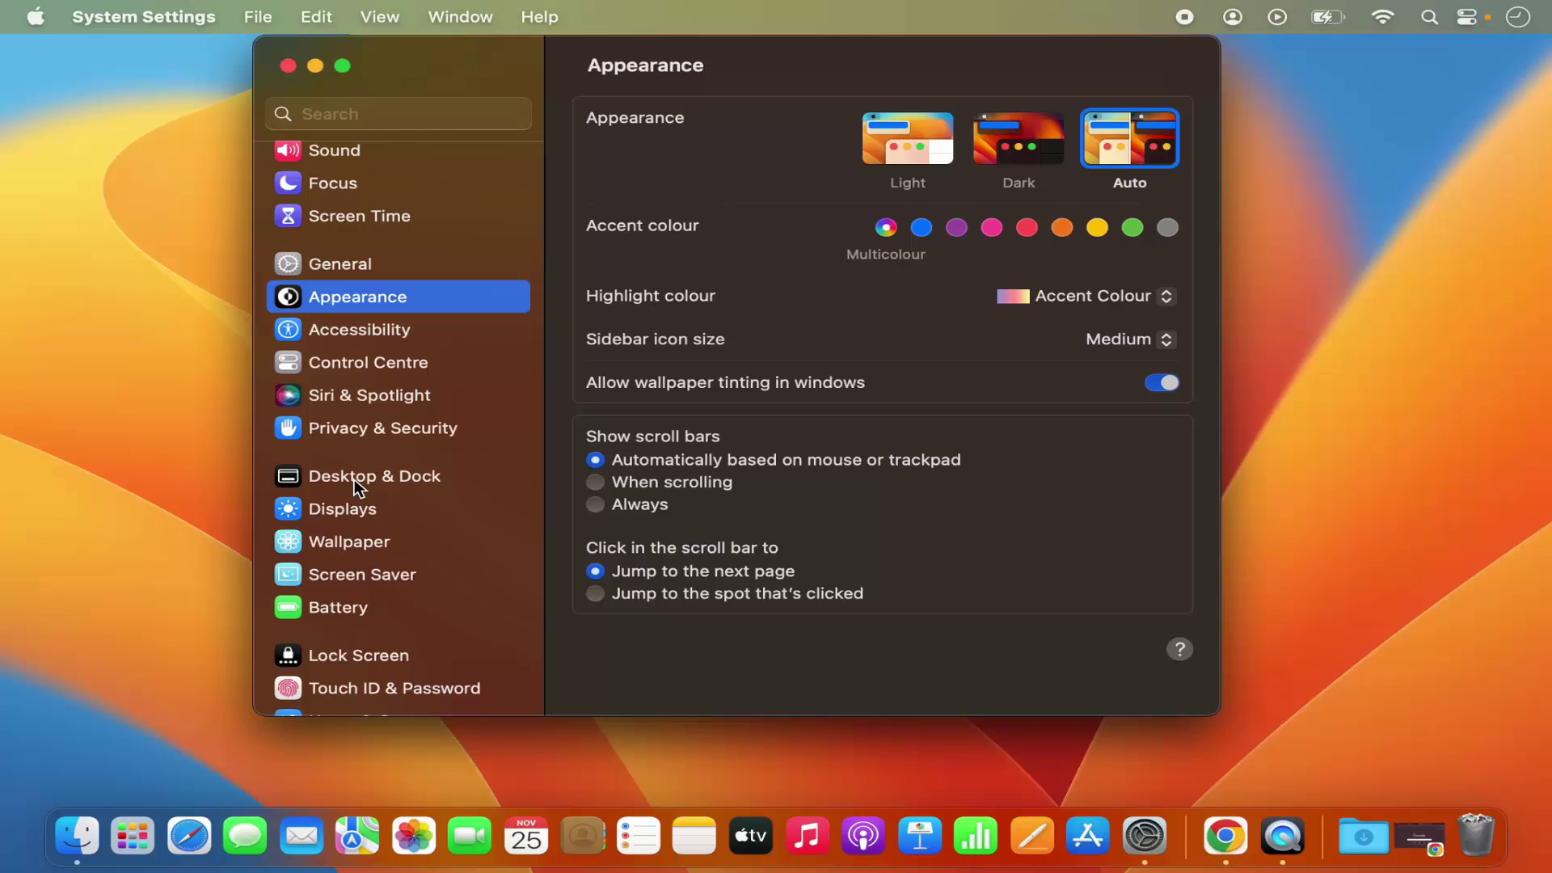
- Show the Desktop & Dock page and look over its Dock position, minimise and magnification options
left_click(353, 479)
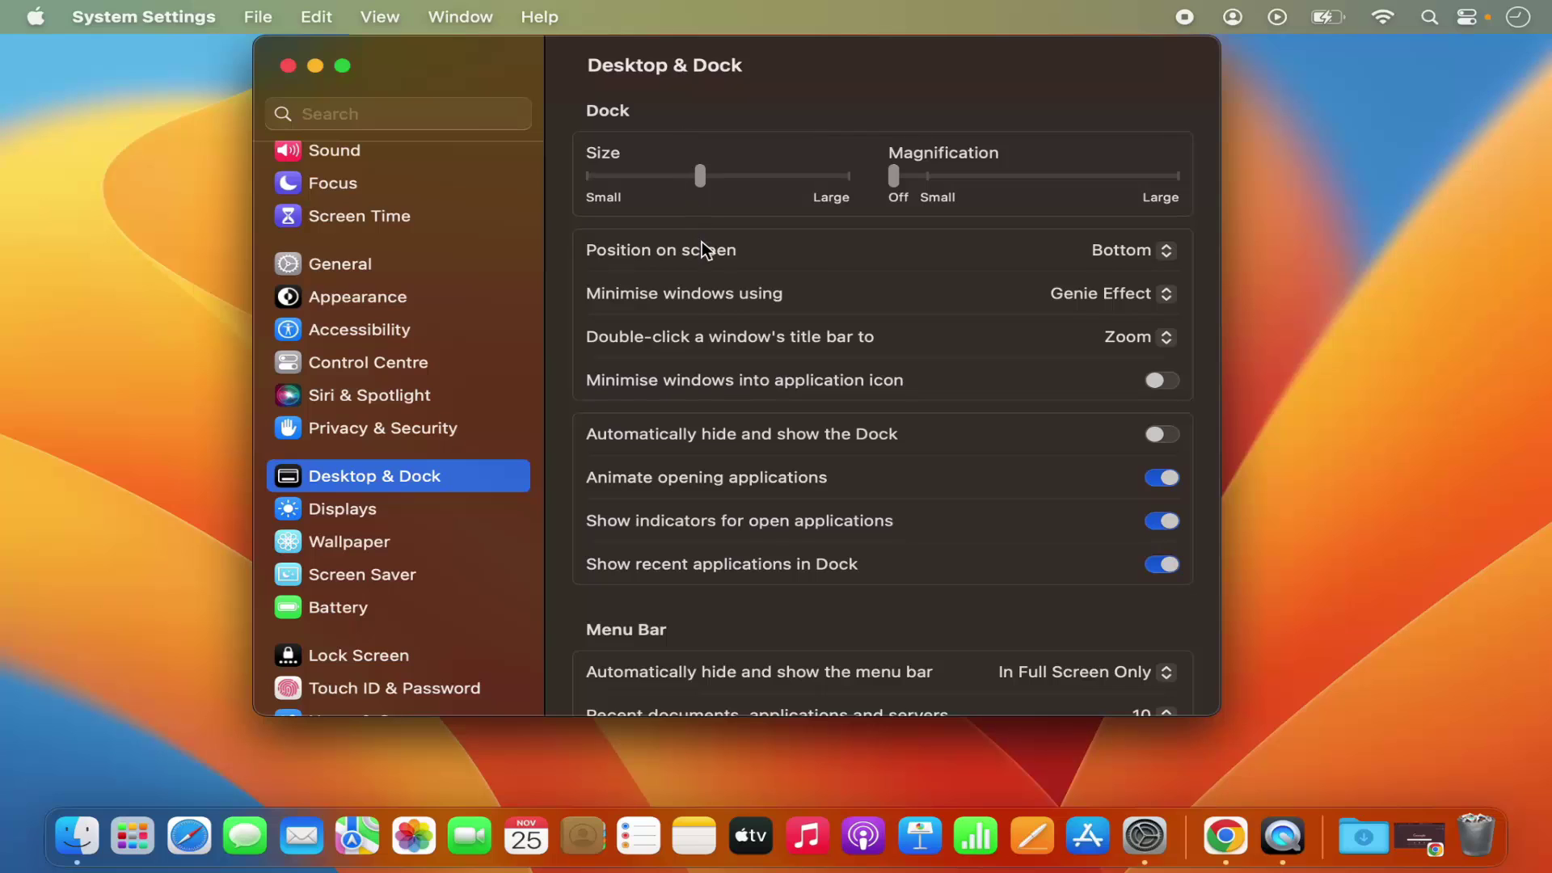
scroll(736, 364, "down", 5)
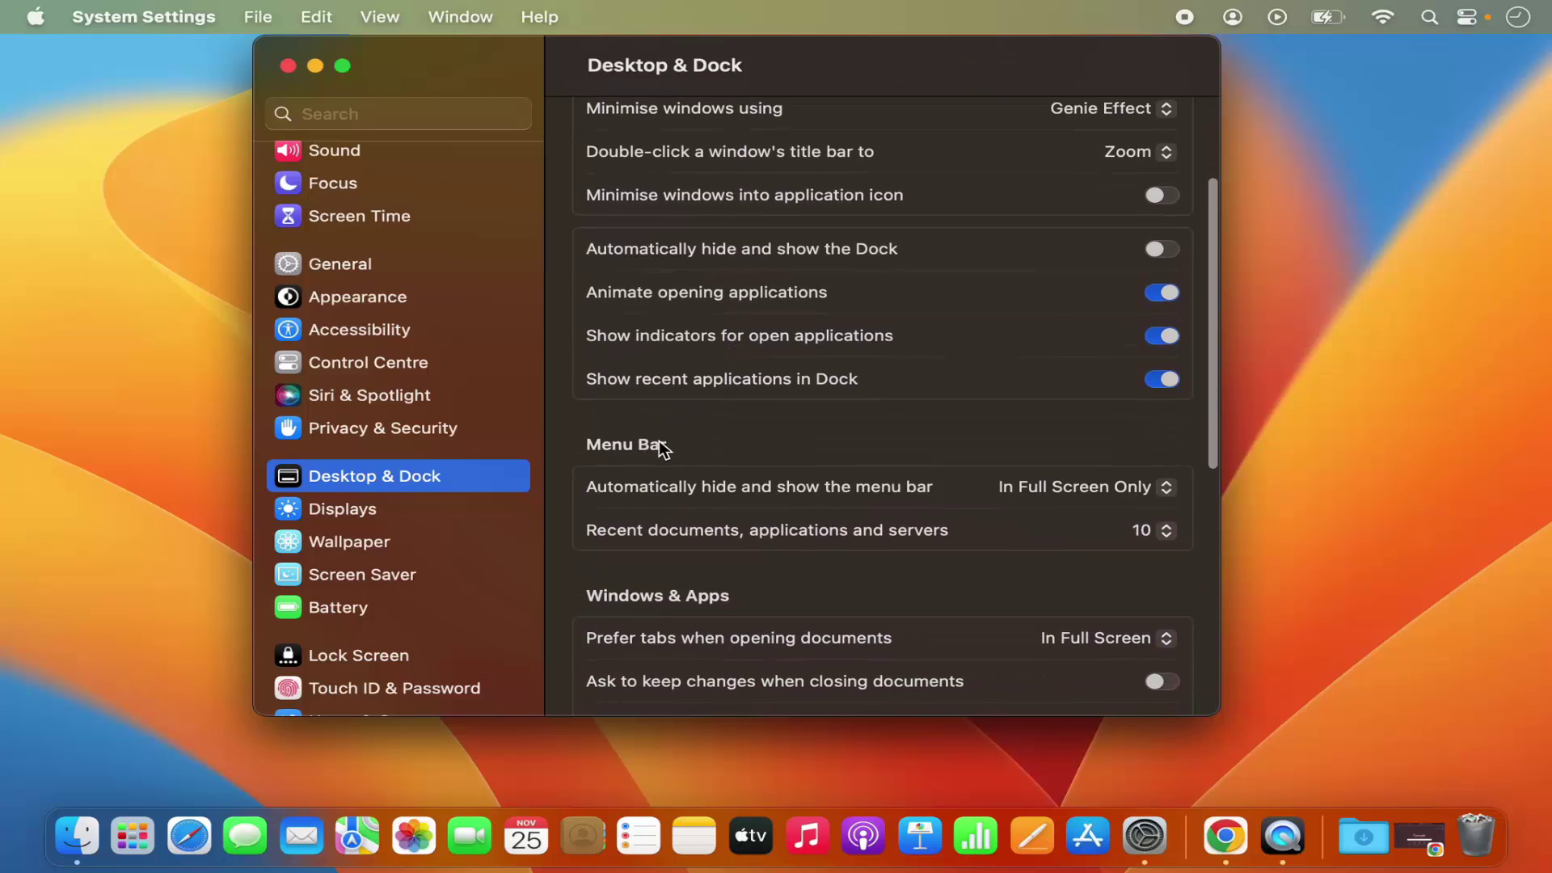
scroll(716, 438, "up", 5)
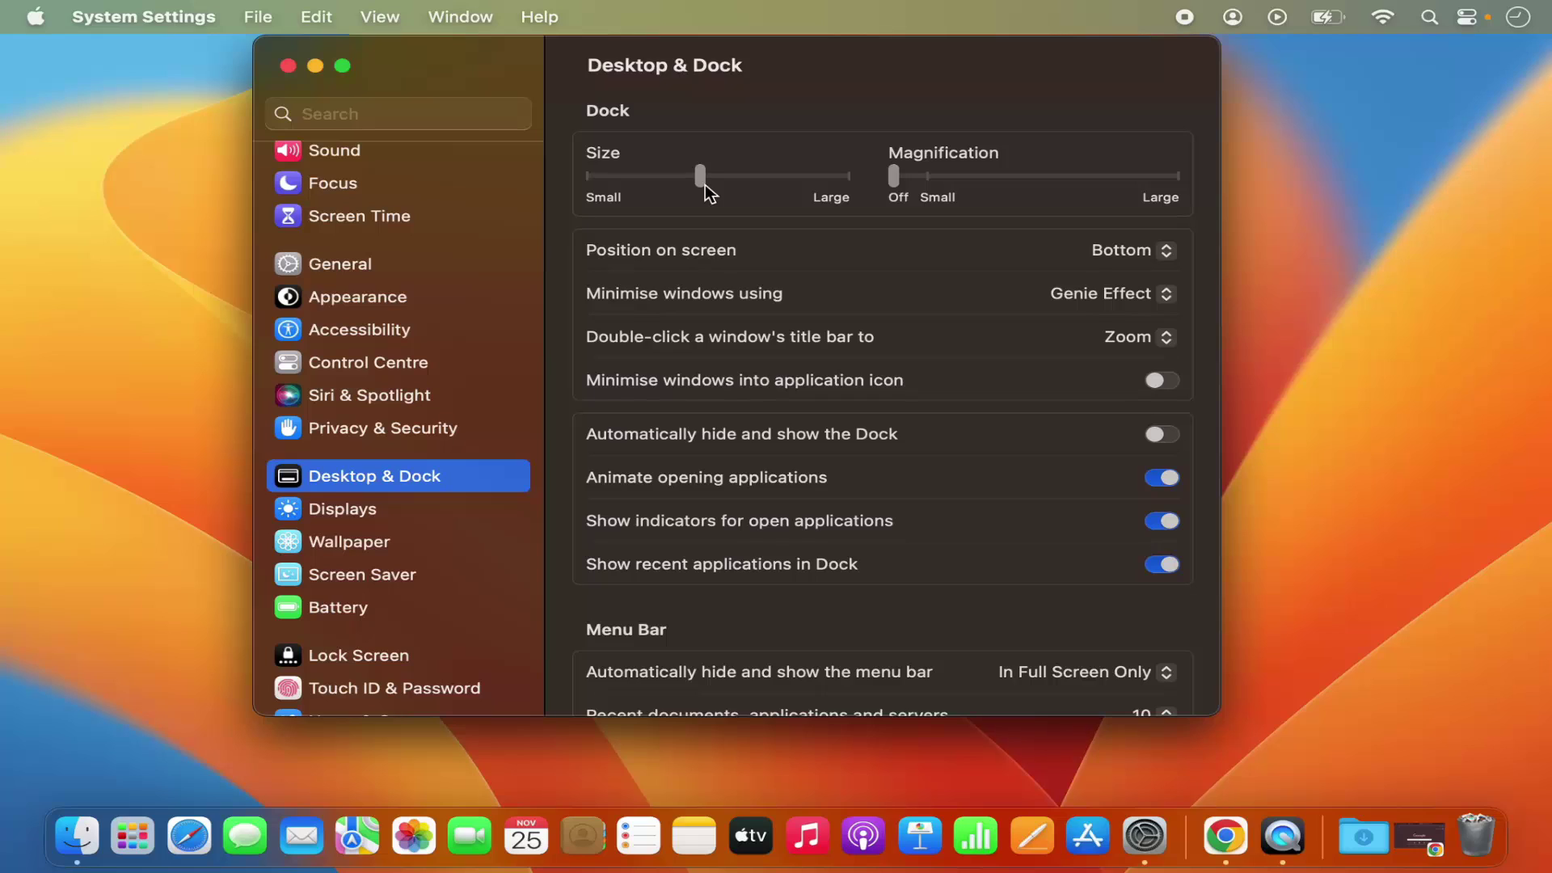
left_click_drag(701, 176, 631, 177)
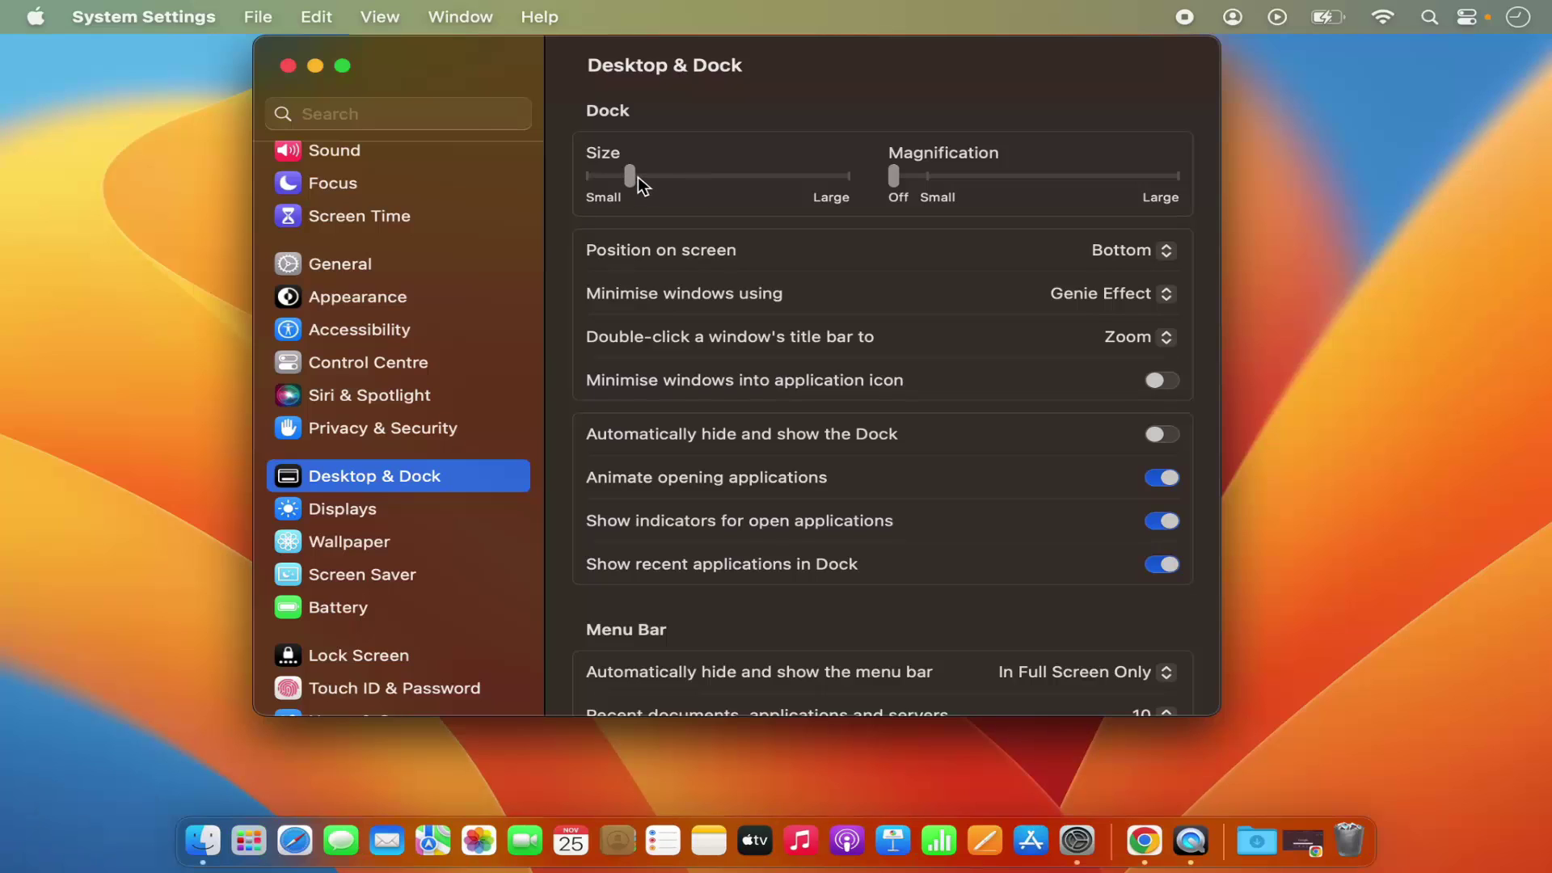
left_click(700, 178)
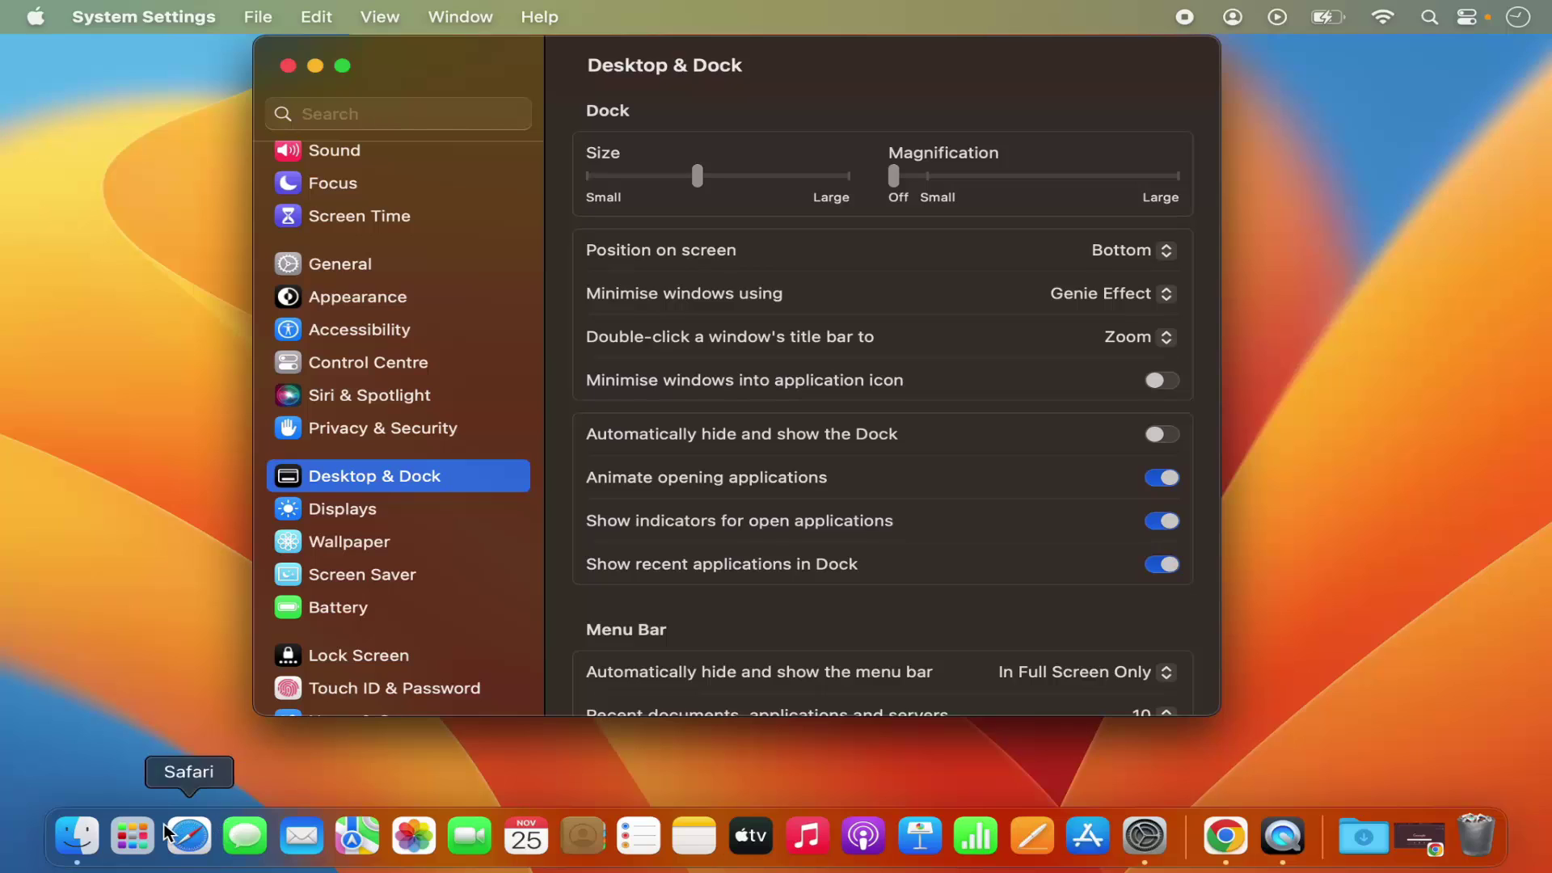
left_click(930, 177)
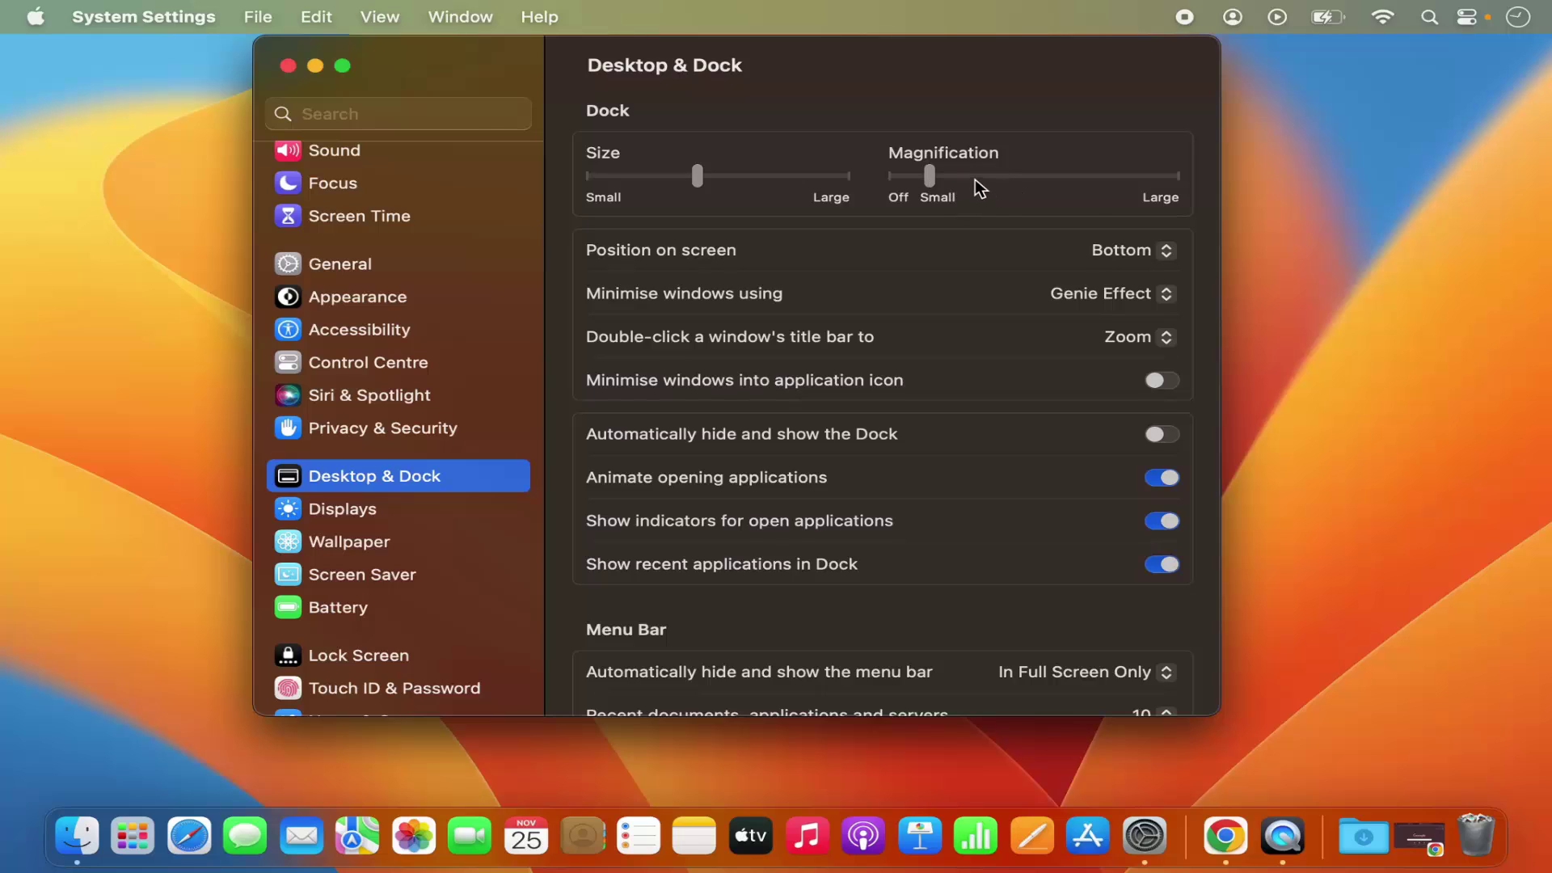
left_click(1089, 178)
left_click(894, 180)
left_click(1103, 252)
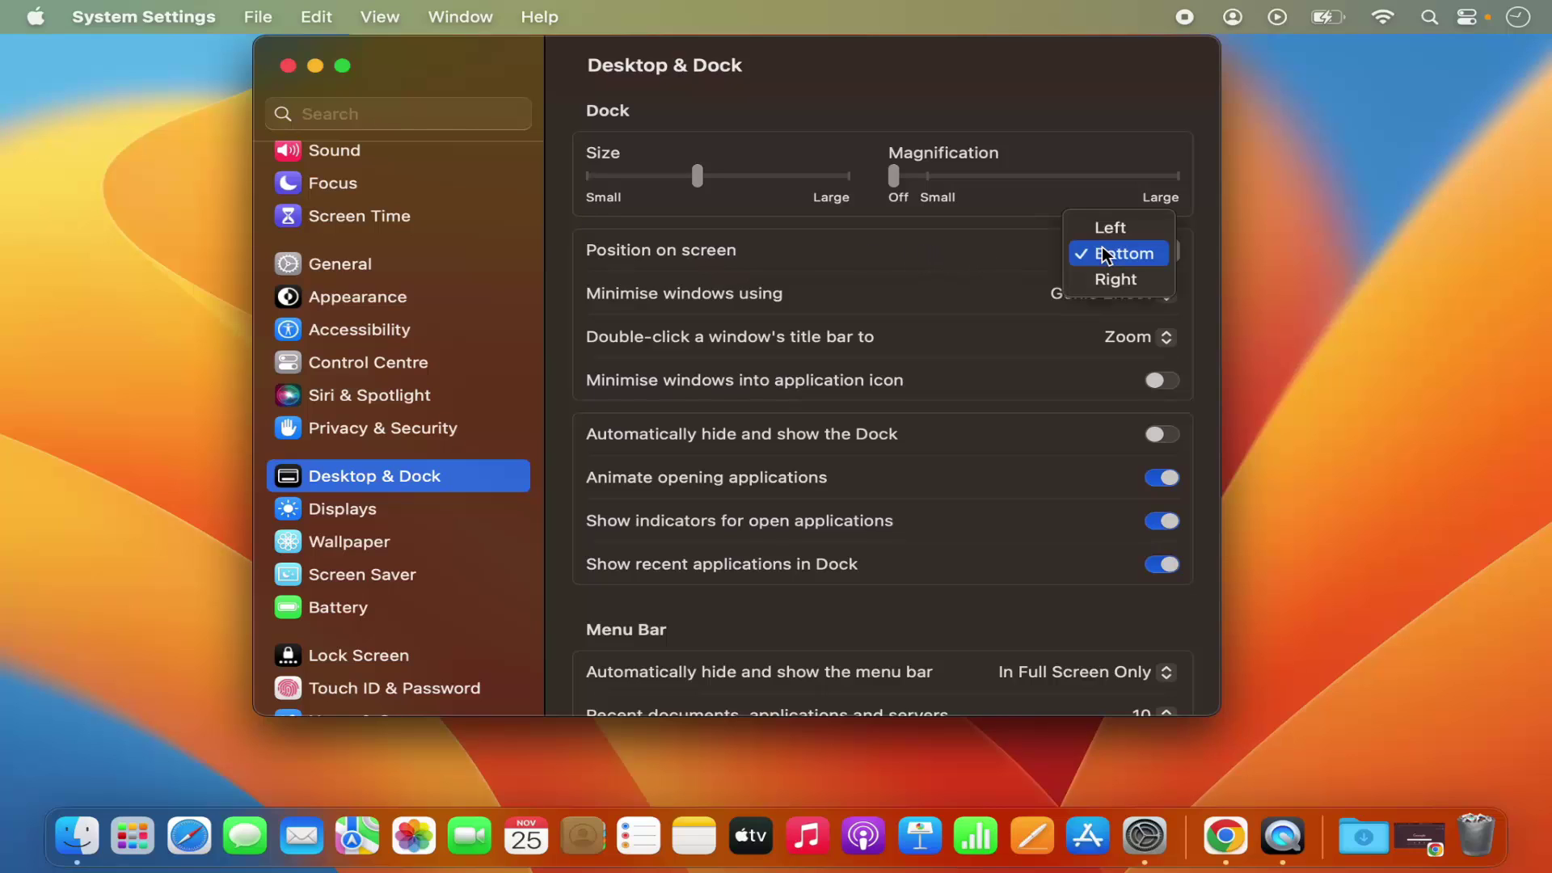
left_click(1109, 228)
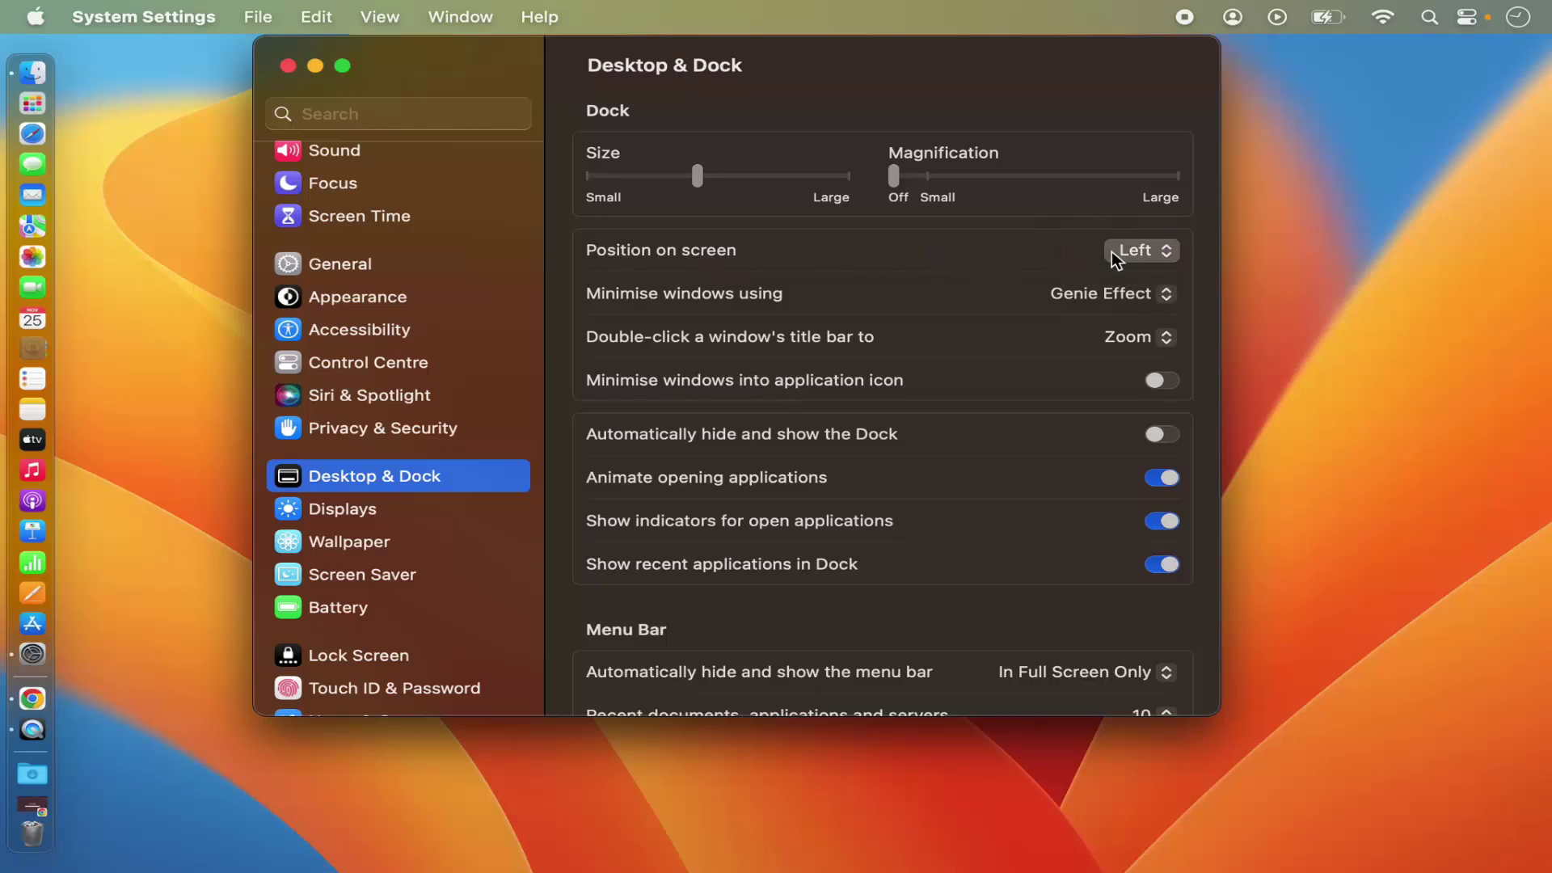
left_click(1125, 252)
left_click(1139, 303)
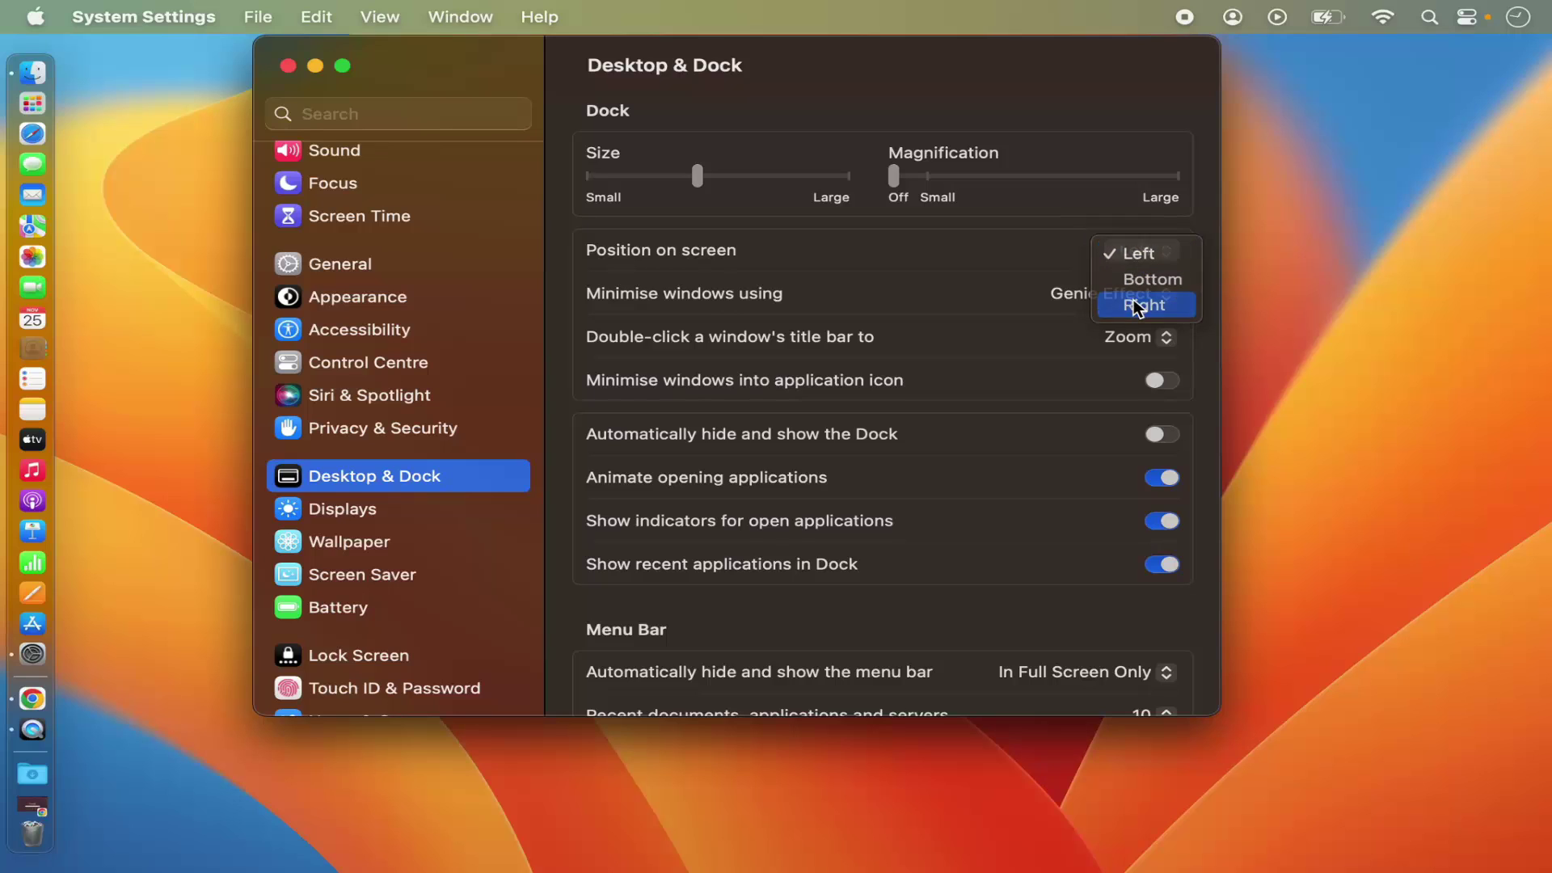
left_click(1130, 253)
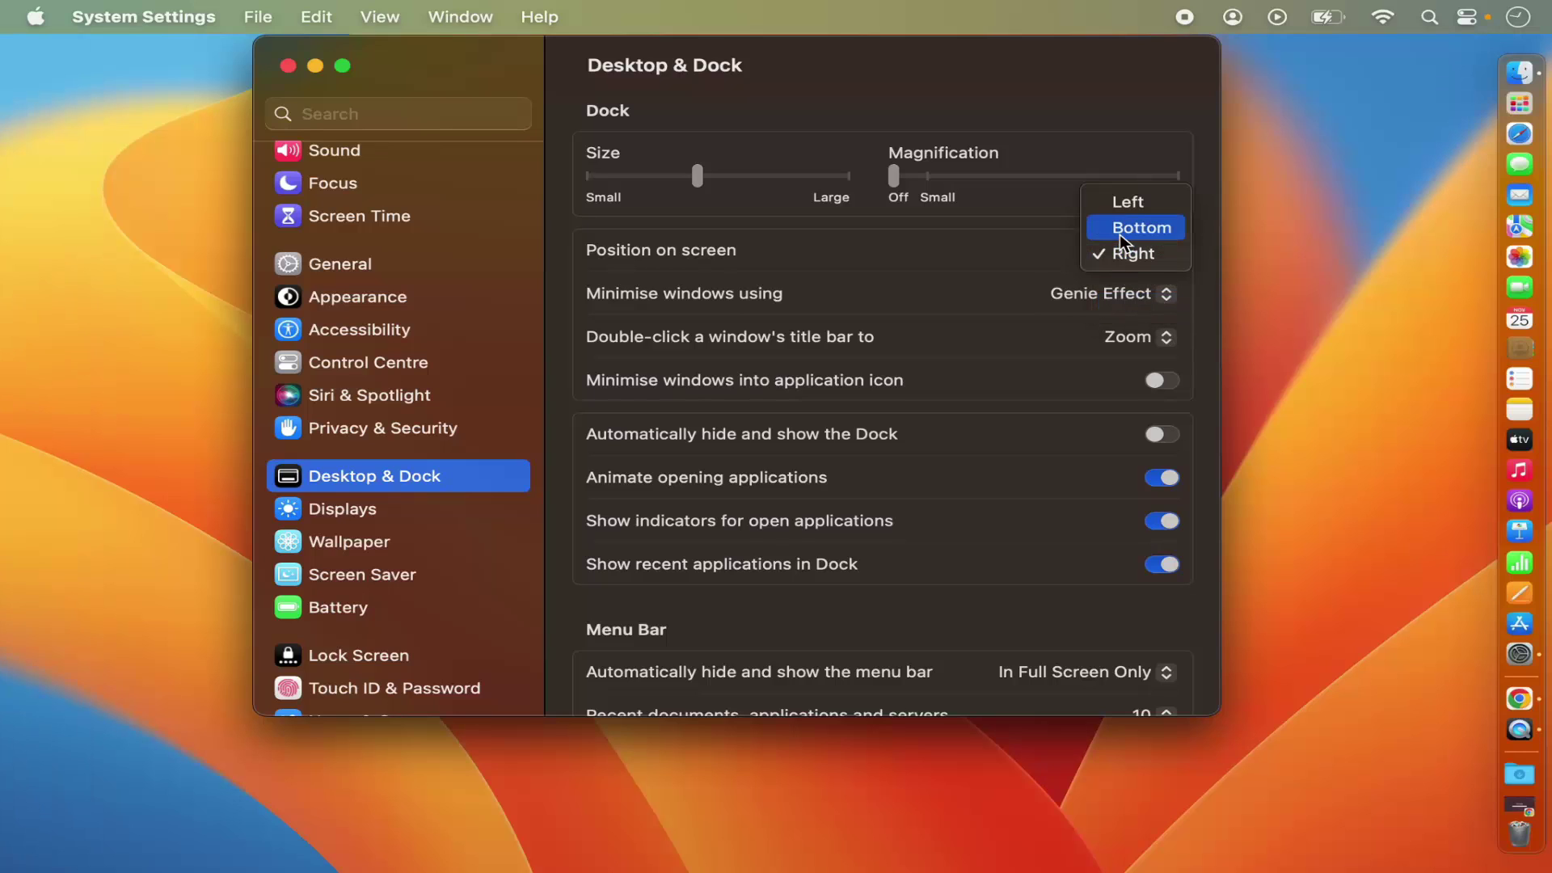
left_click(1121, 237)
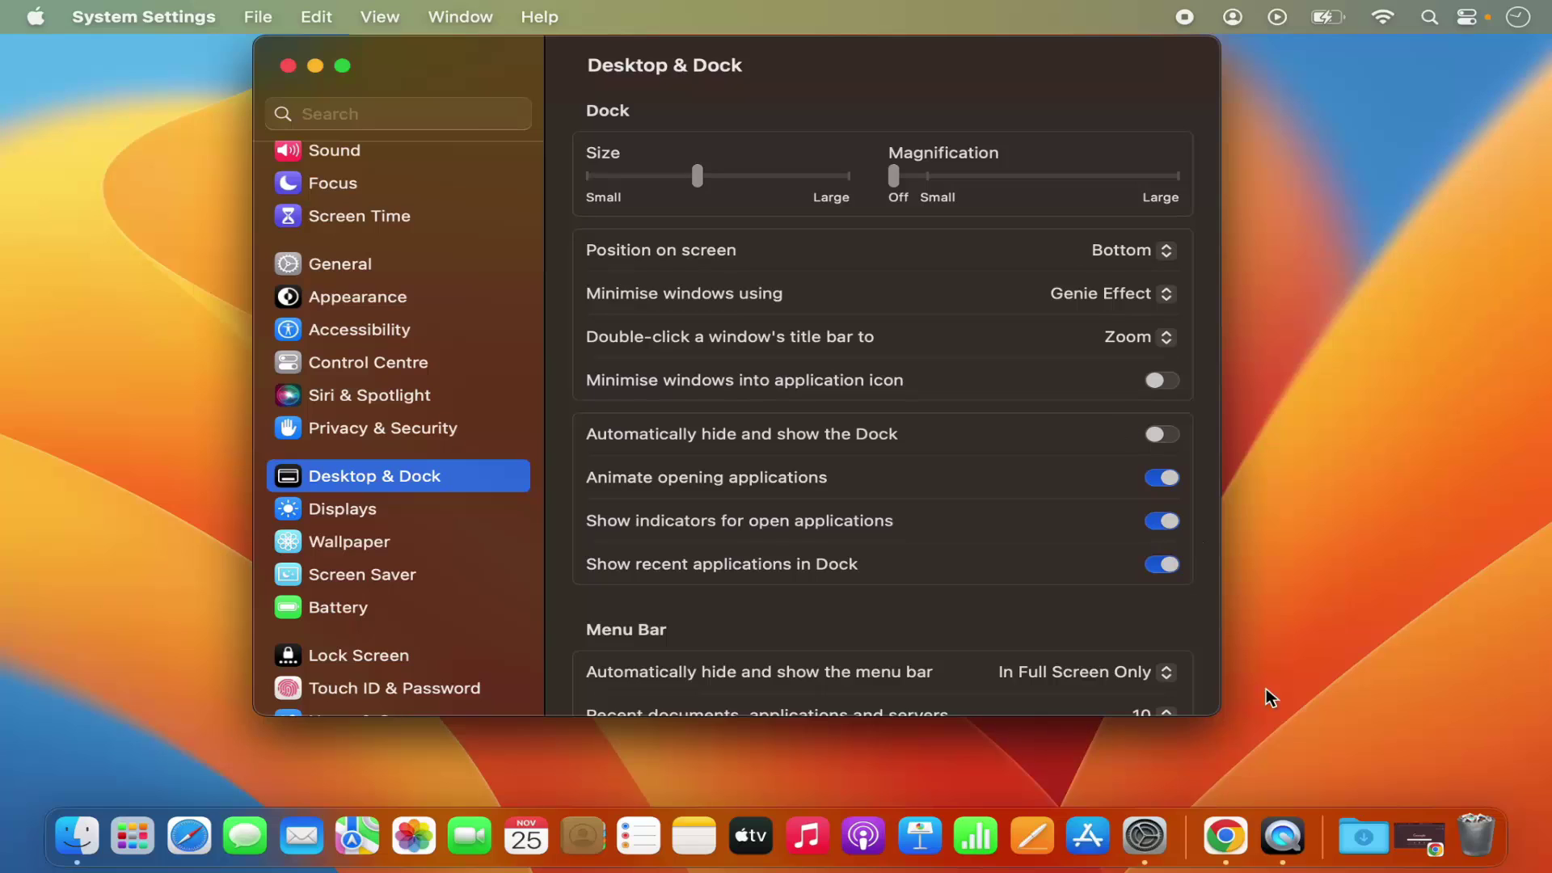
left_click(1348, 840)
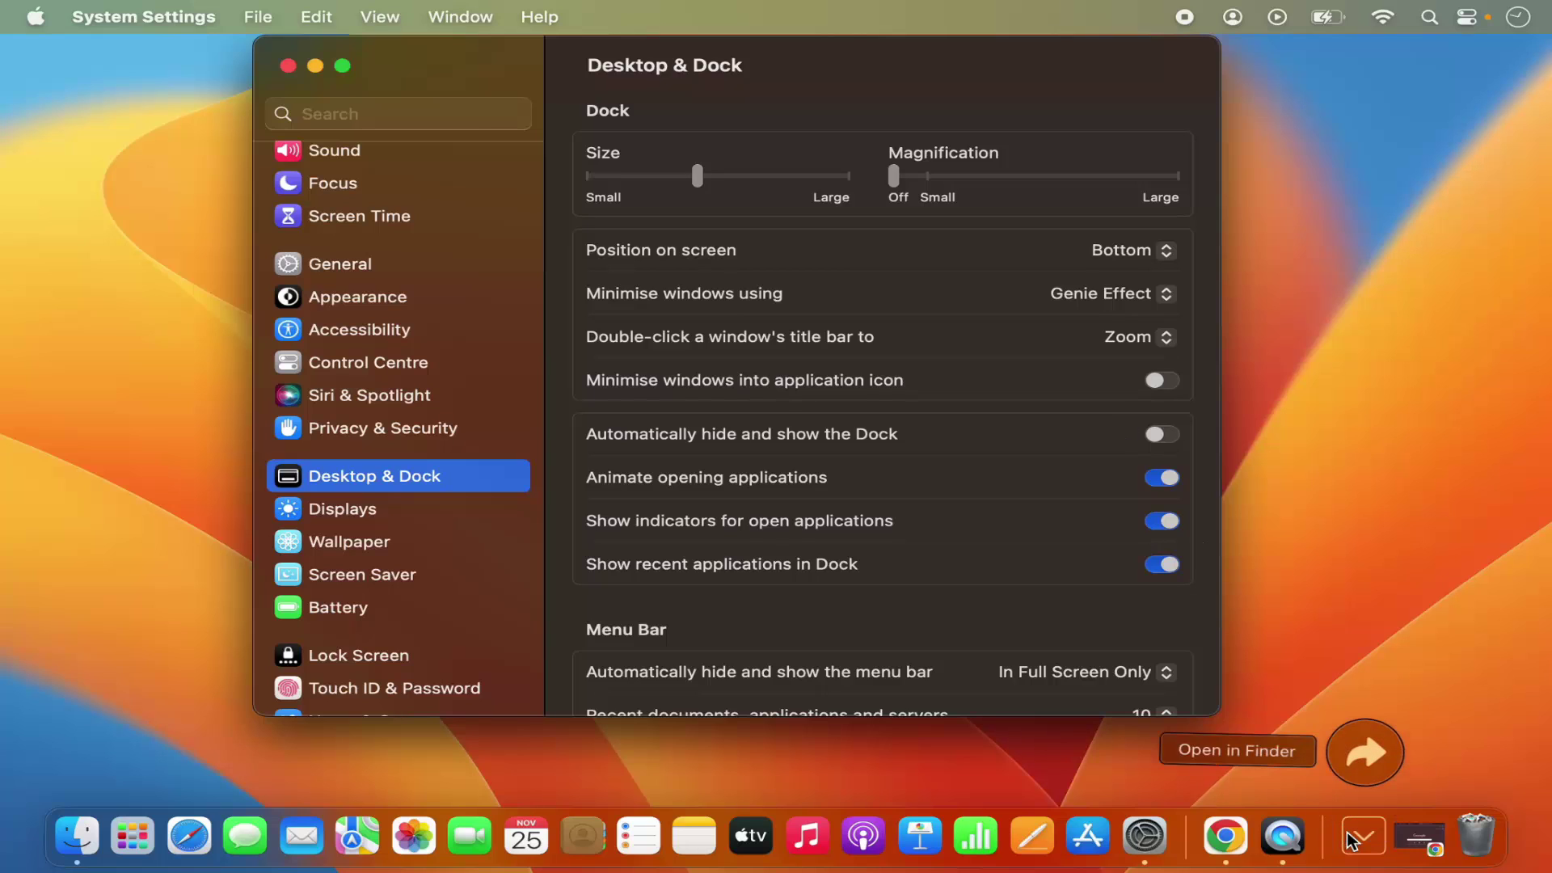
left_click(190, 824)
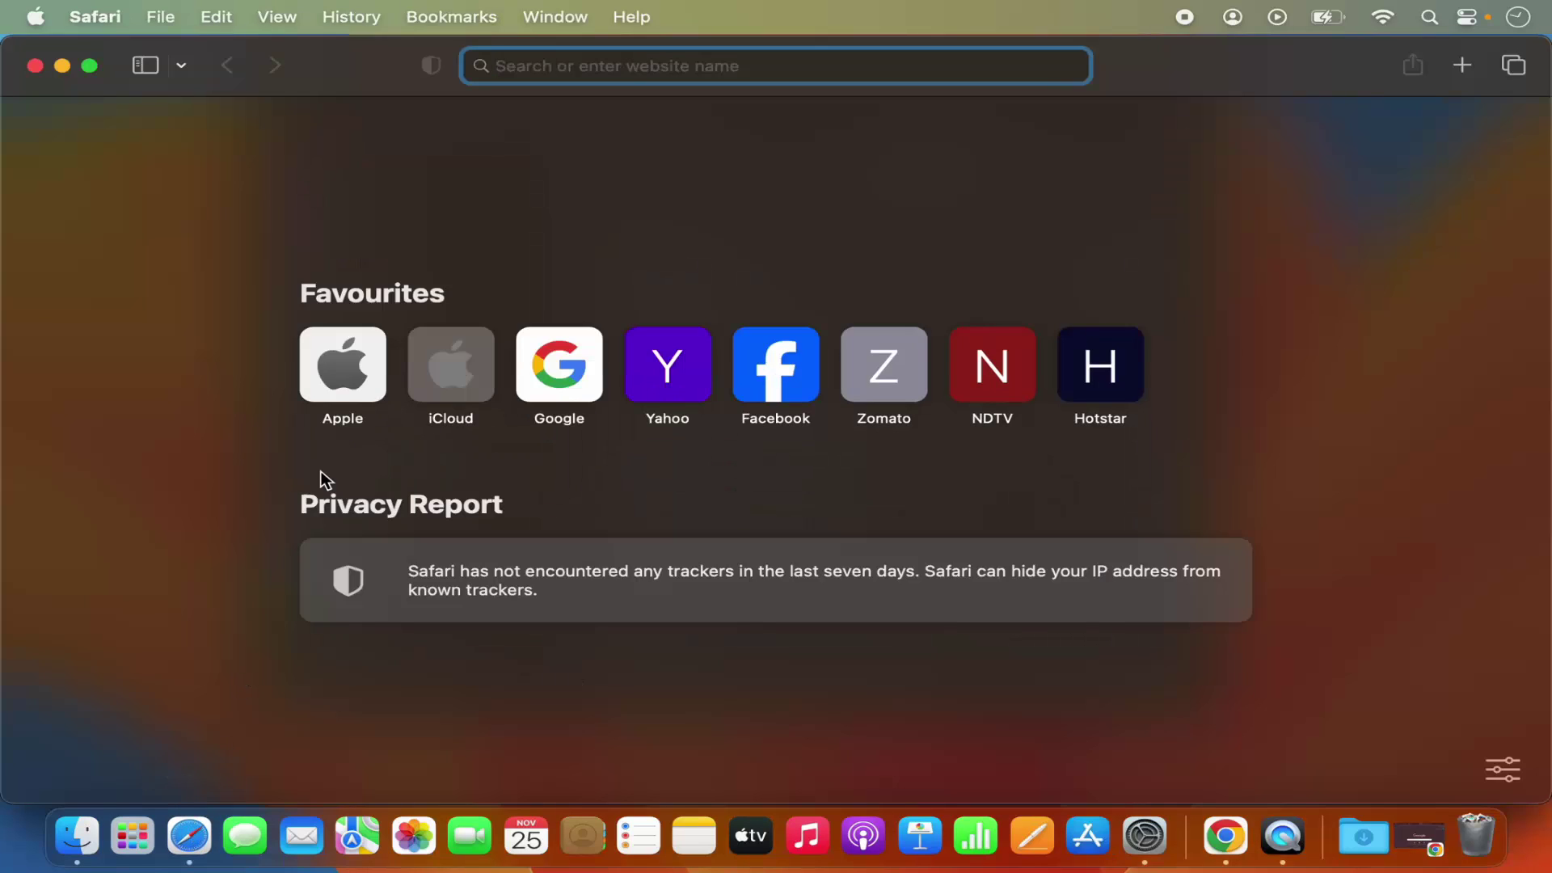
left_click(64, 68)
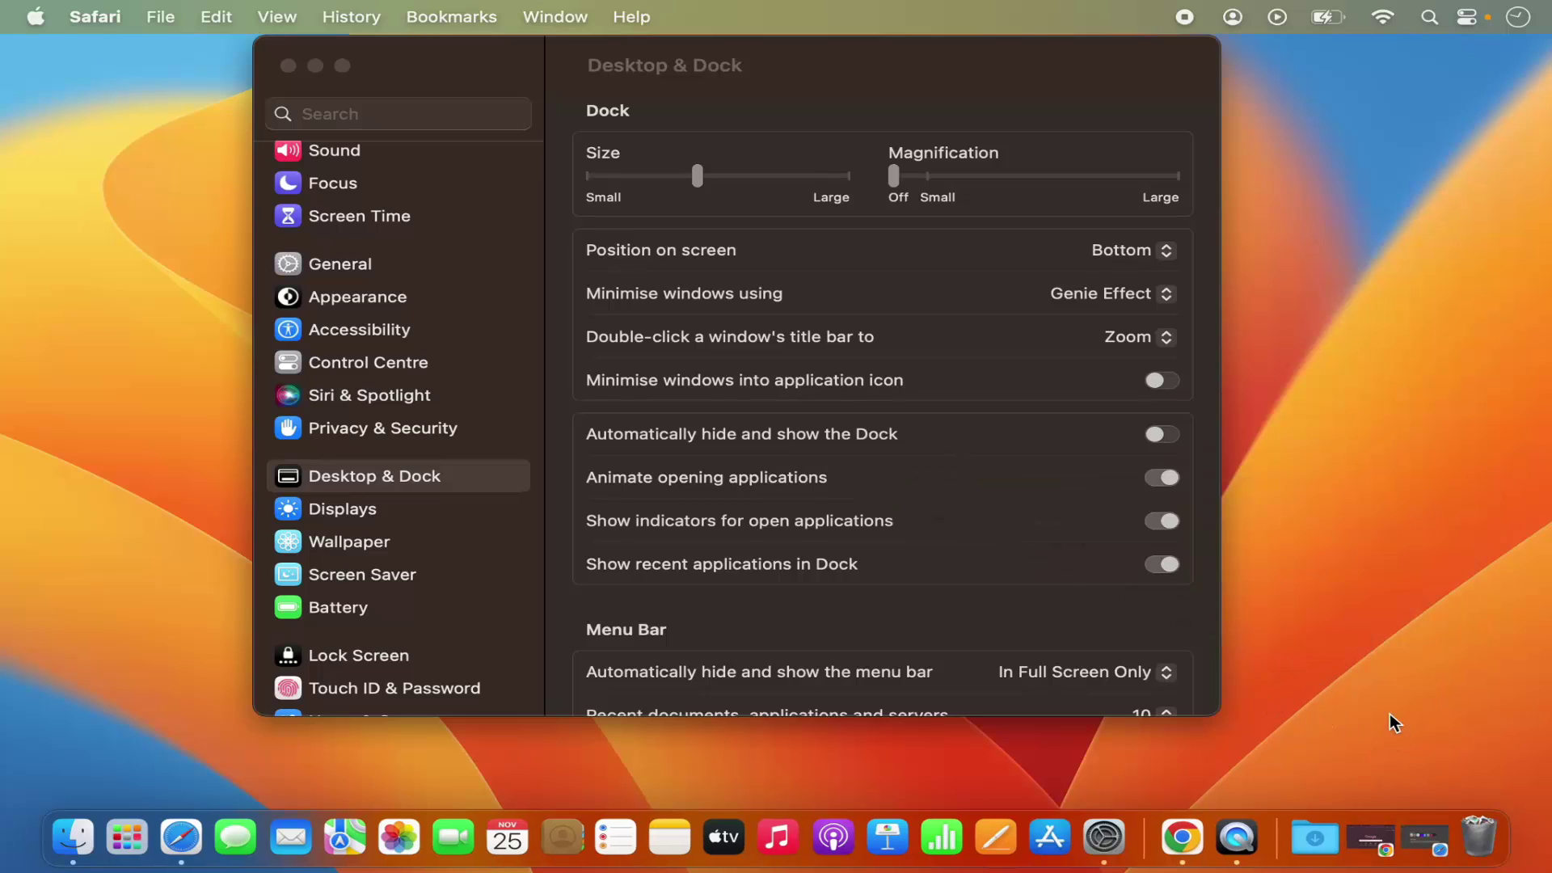
left_click(1111, 295)
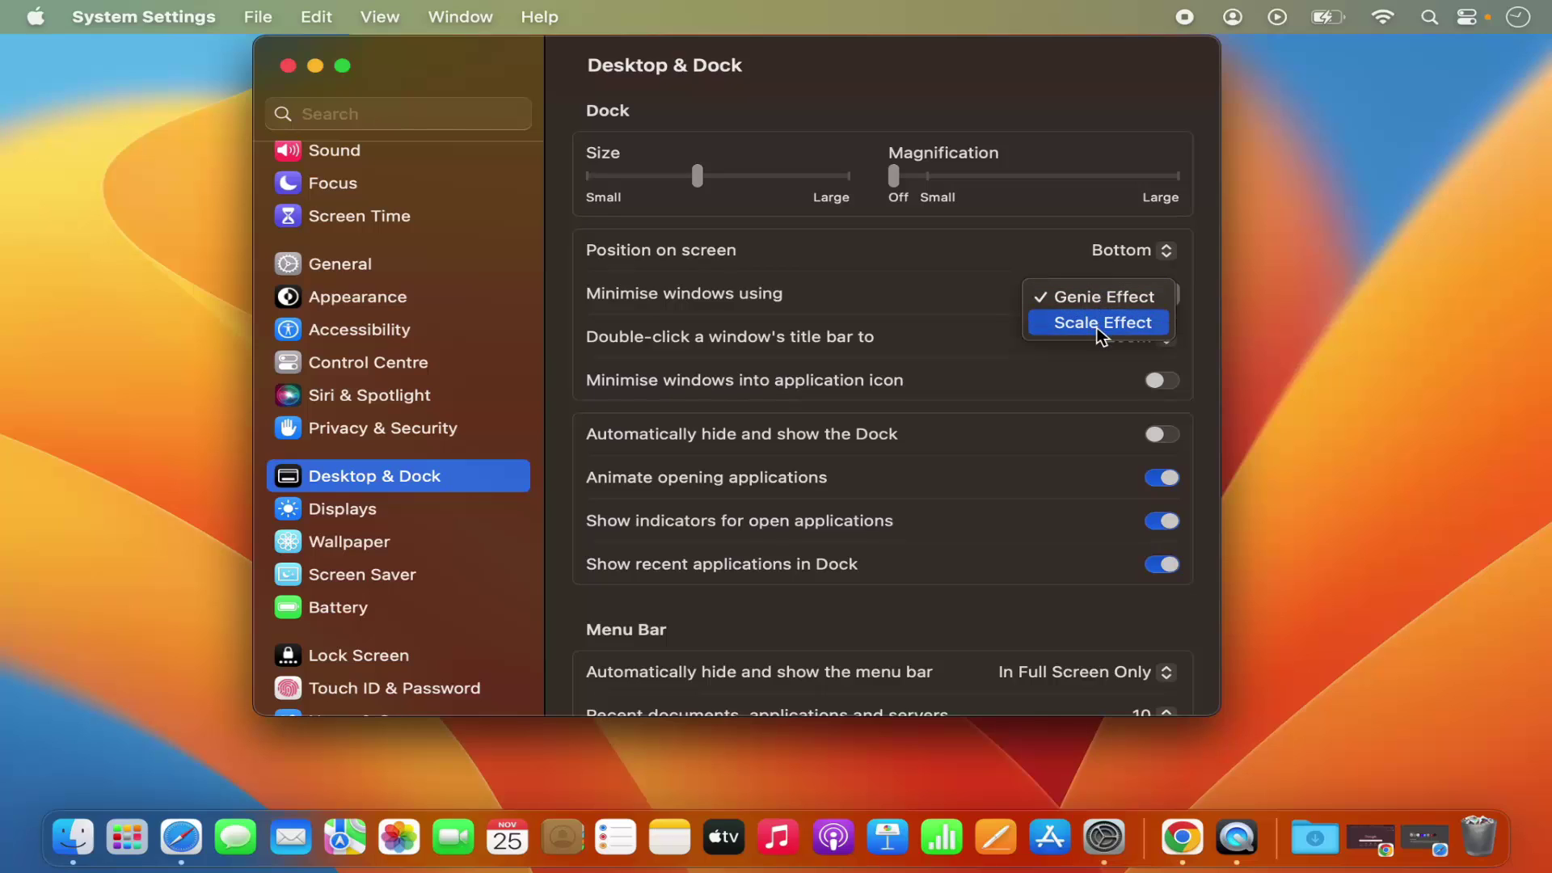
left_click(1001, 307)
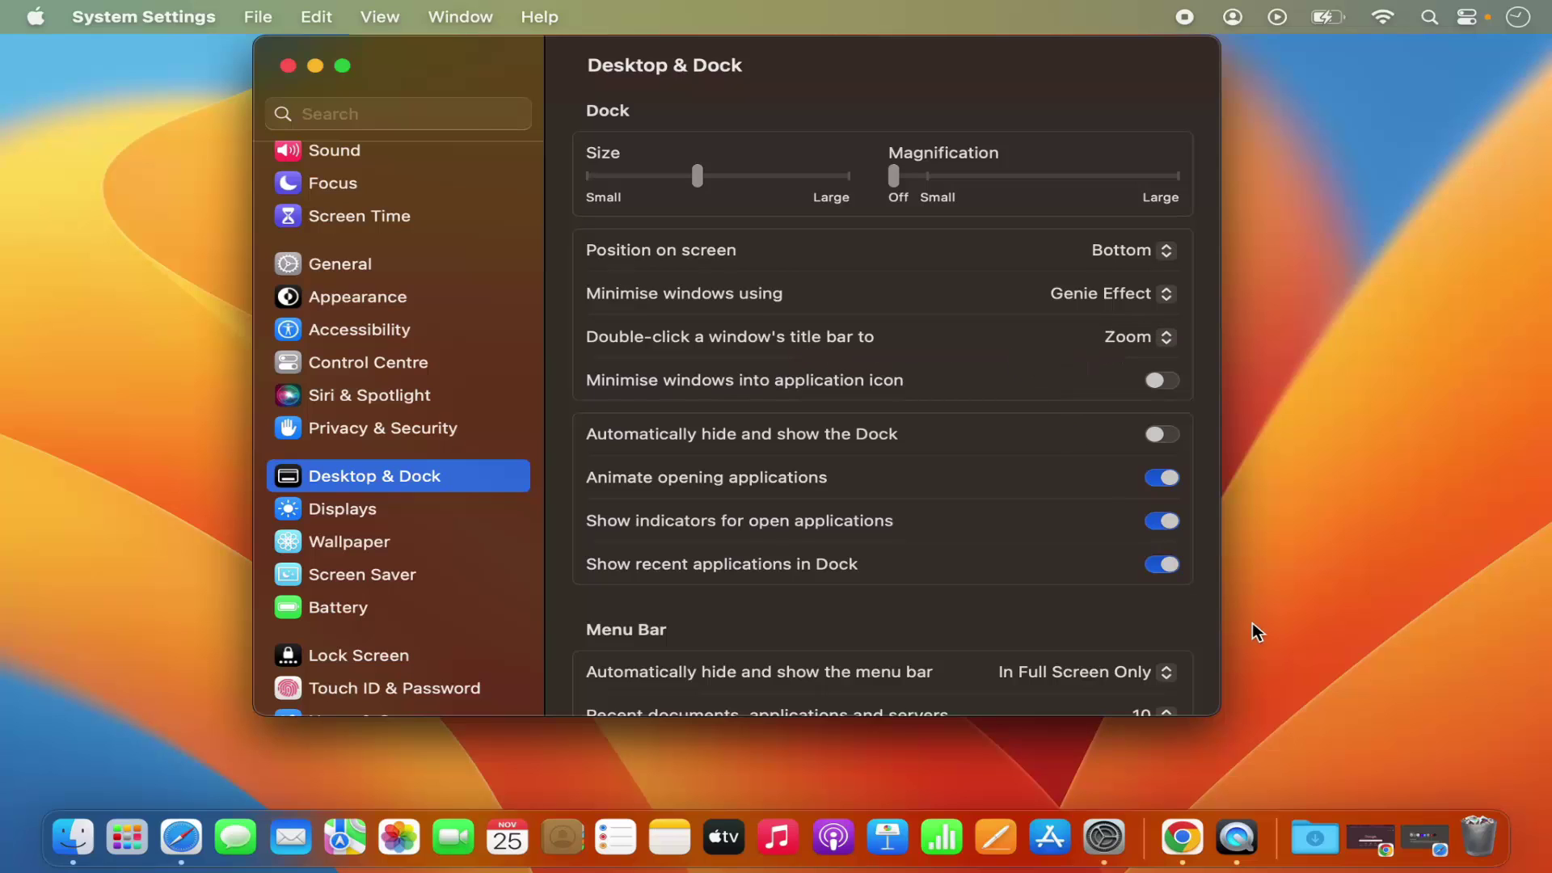
left_click(1422, 841)
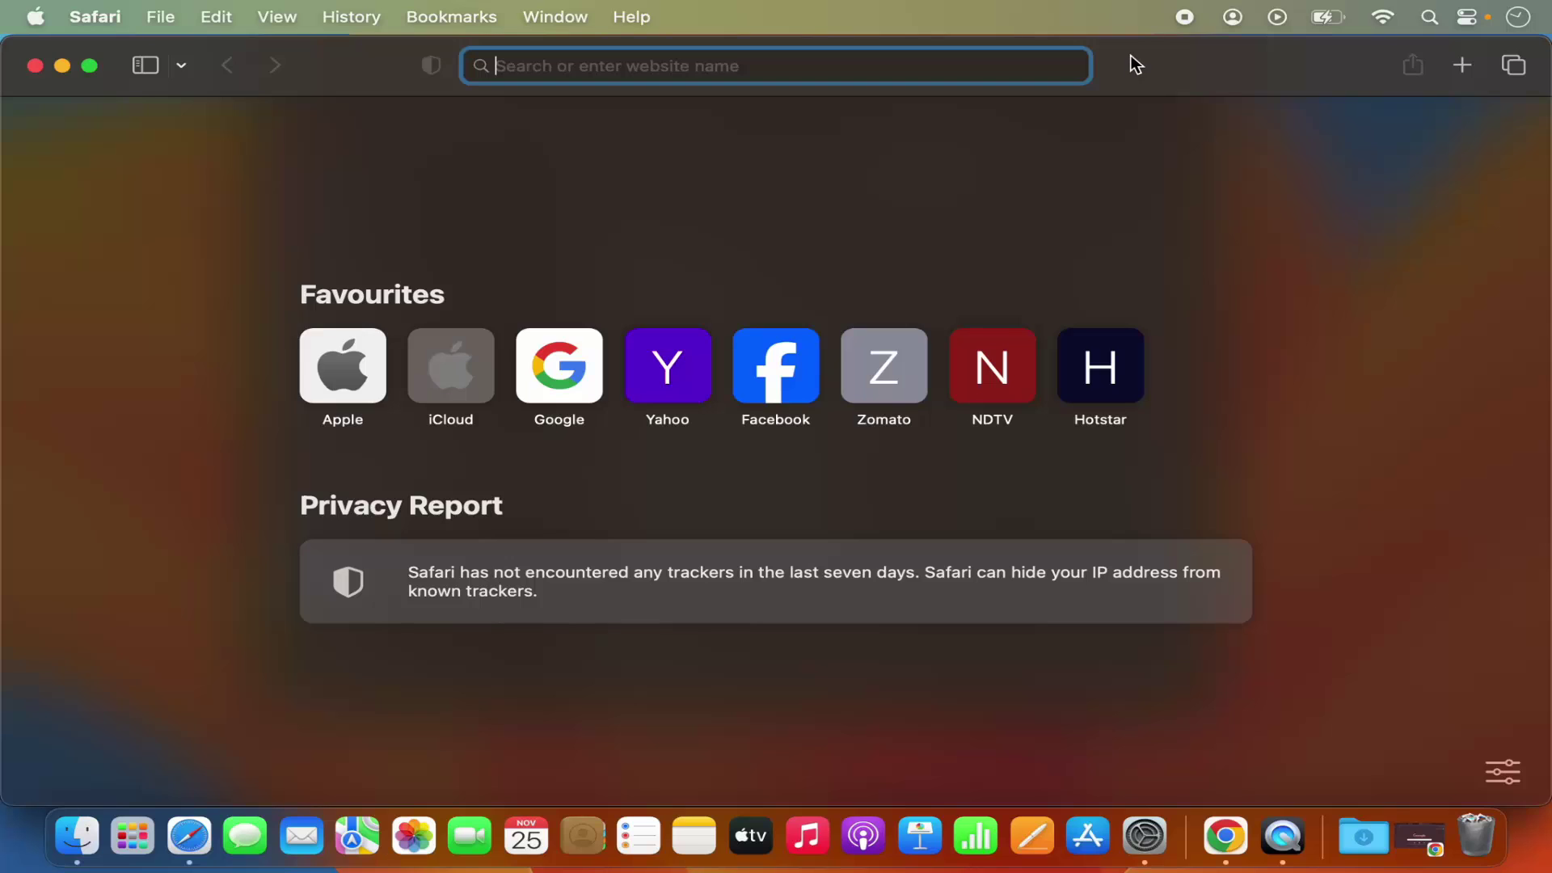
double_click(1131, 56)
double_click(883, 126)
left_click(37, 65)
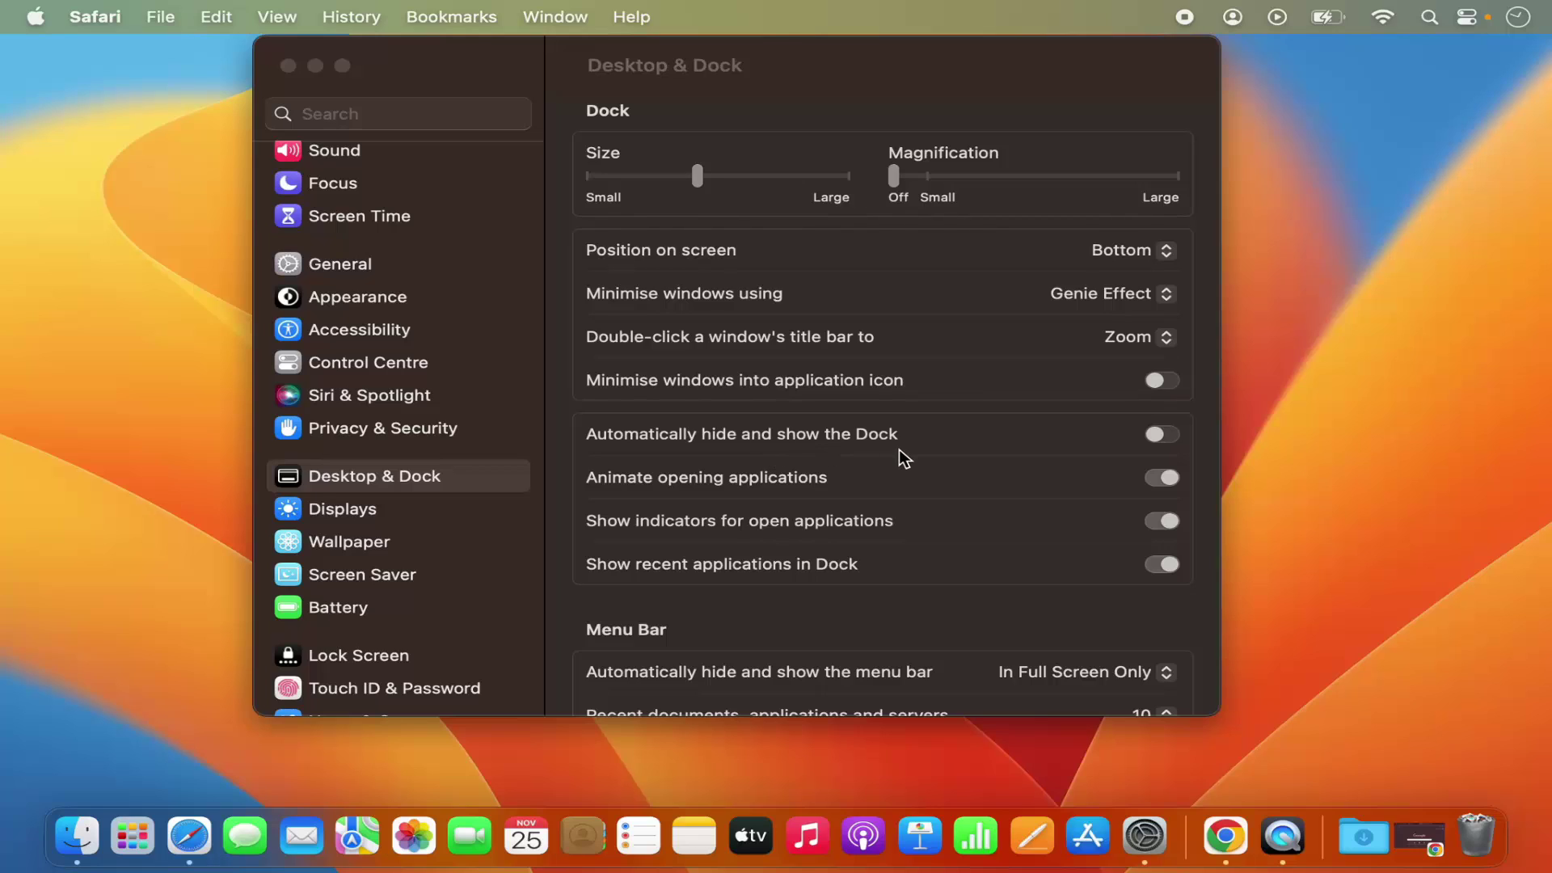
- Switch 'Automatically hide and show the Dock' on, then back off so the Dock stays visible
left_click(1171, 440)
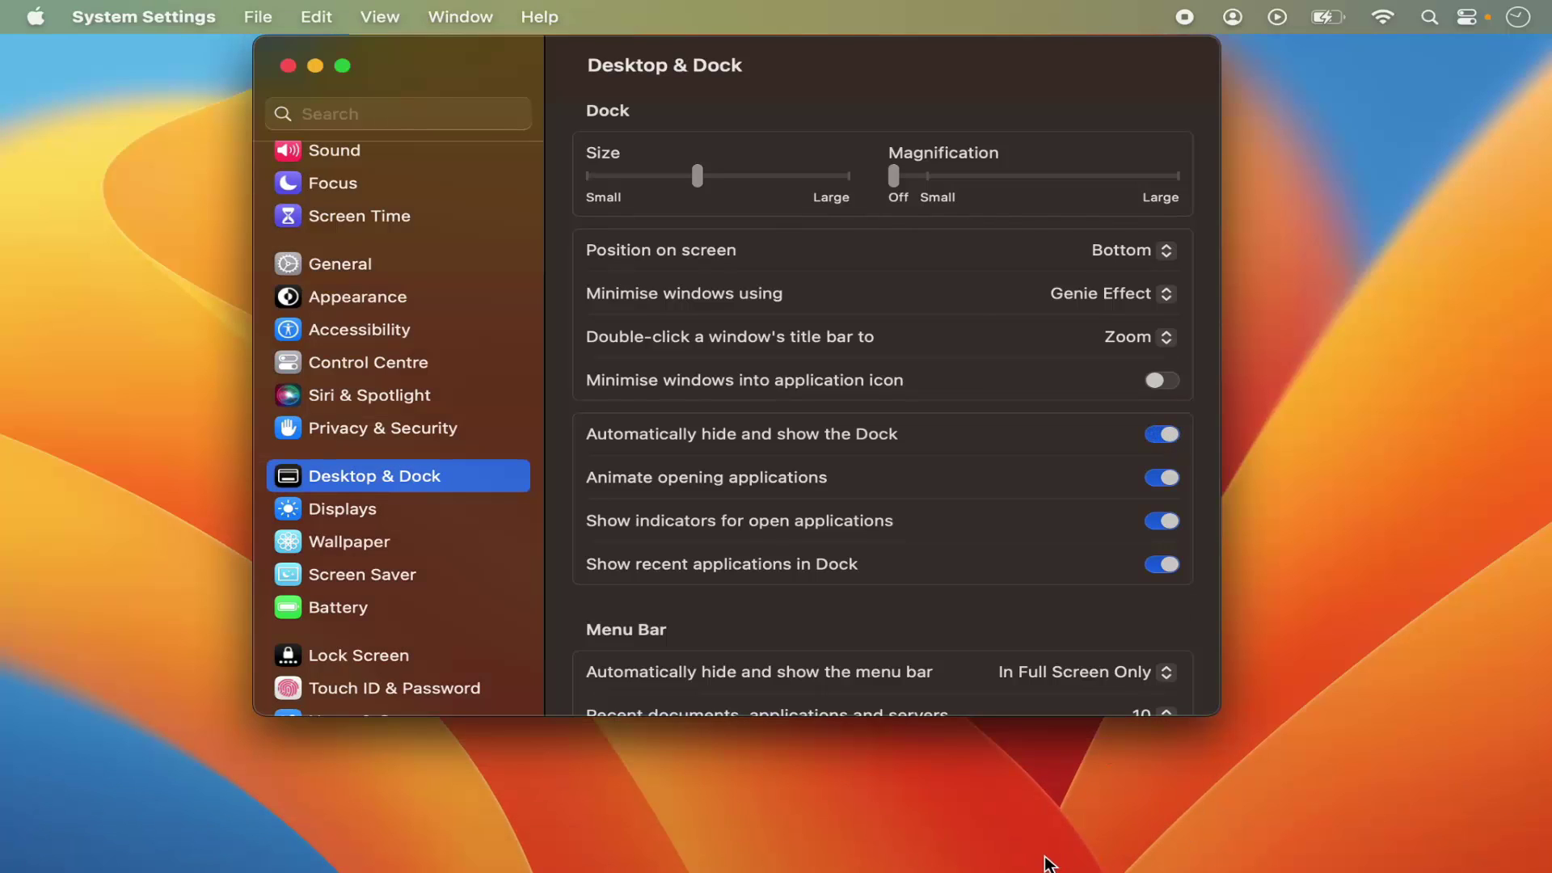
mouse_move(1036, 870)
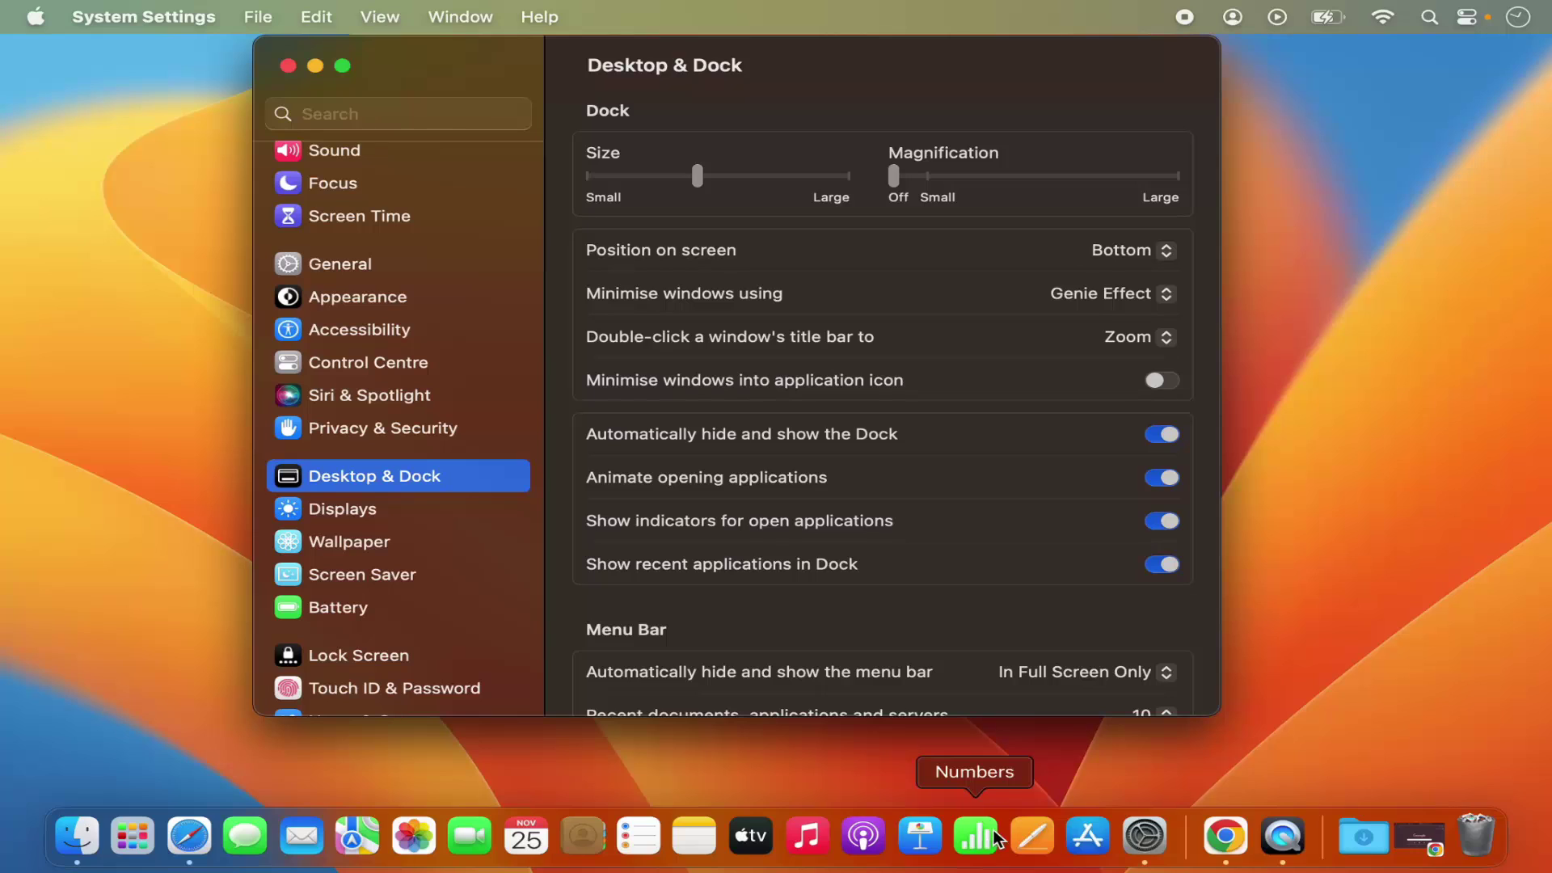
left_click(1157, 434)
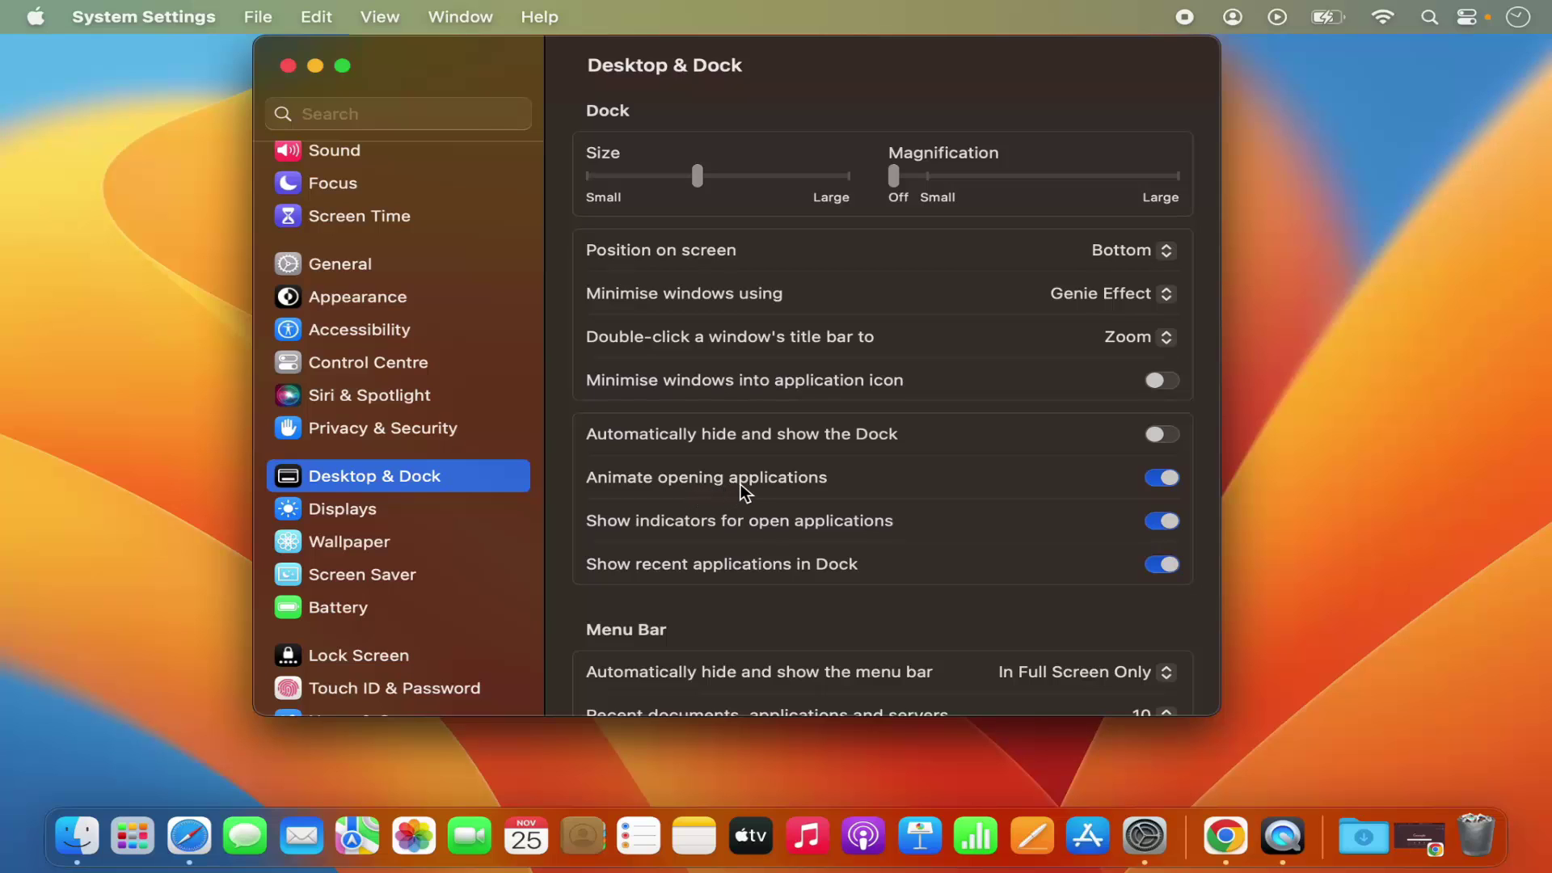
scroll(751, 485, "down", 5)
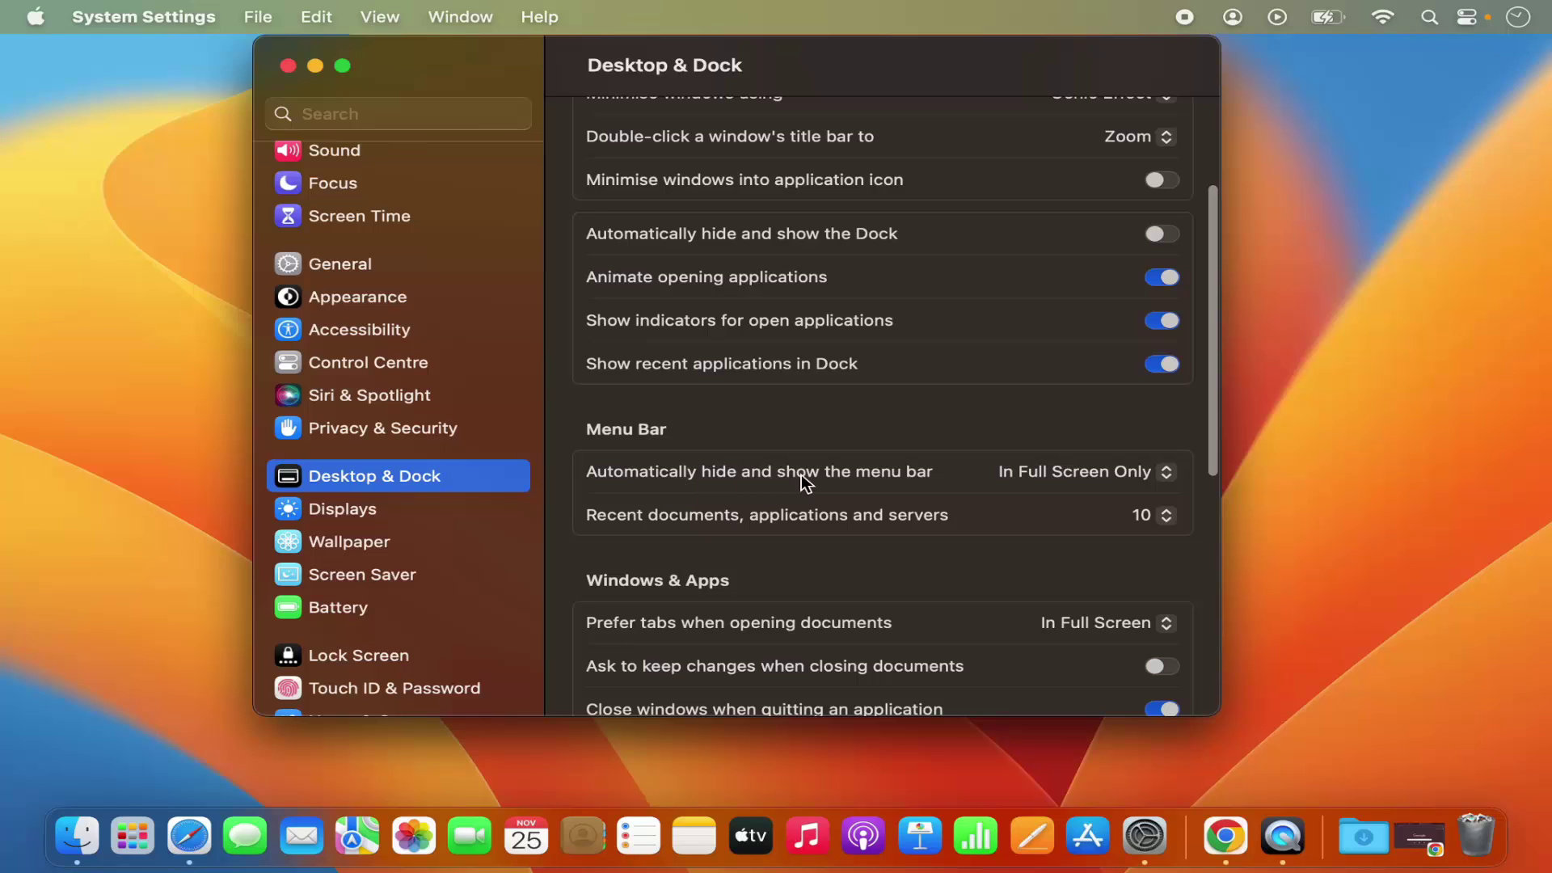
left_click(1034, 473)
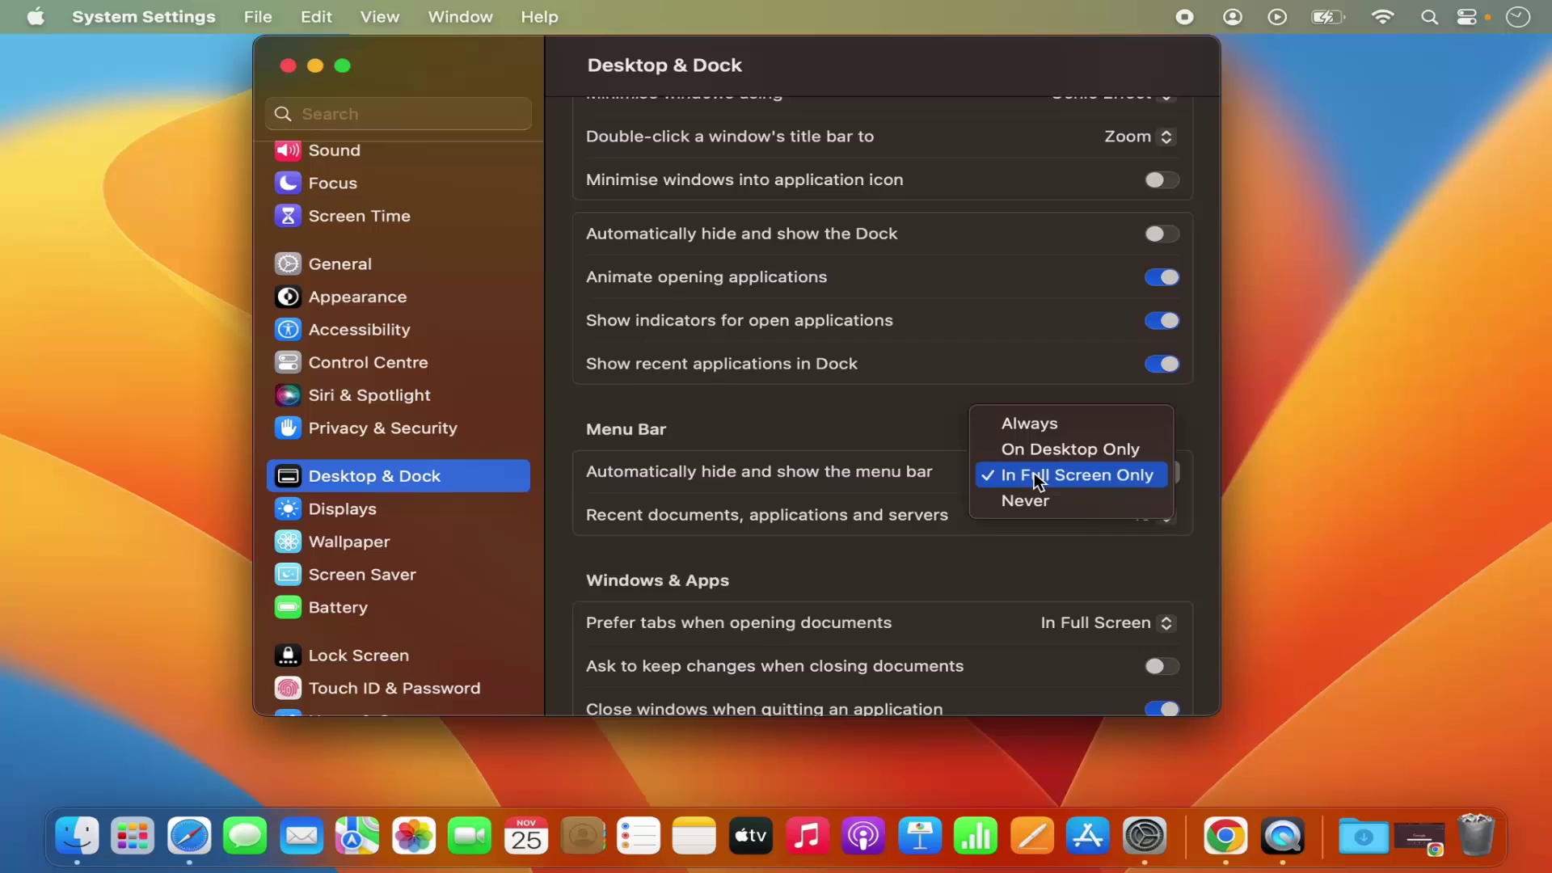
left_click(1032, 500)
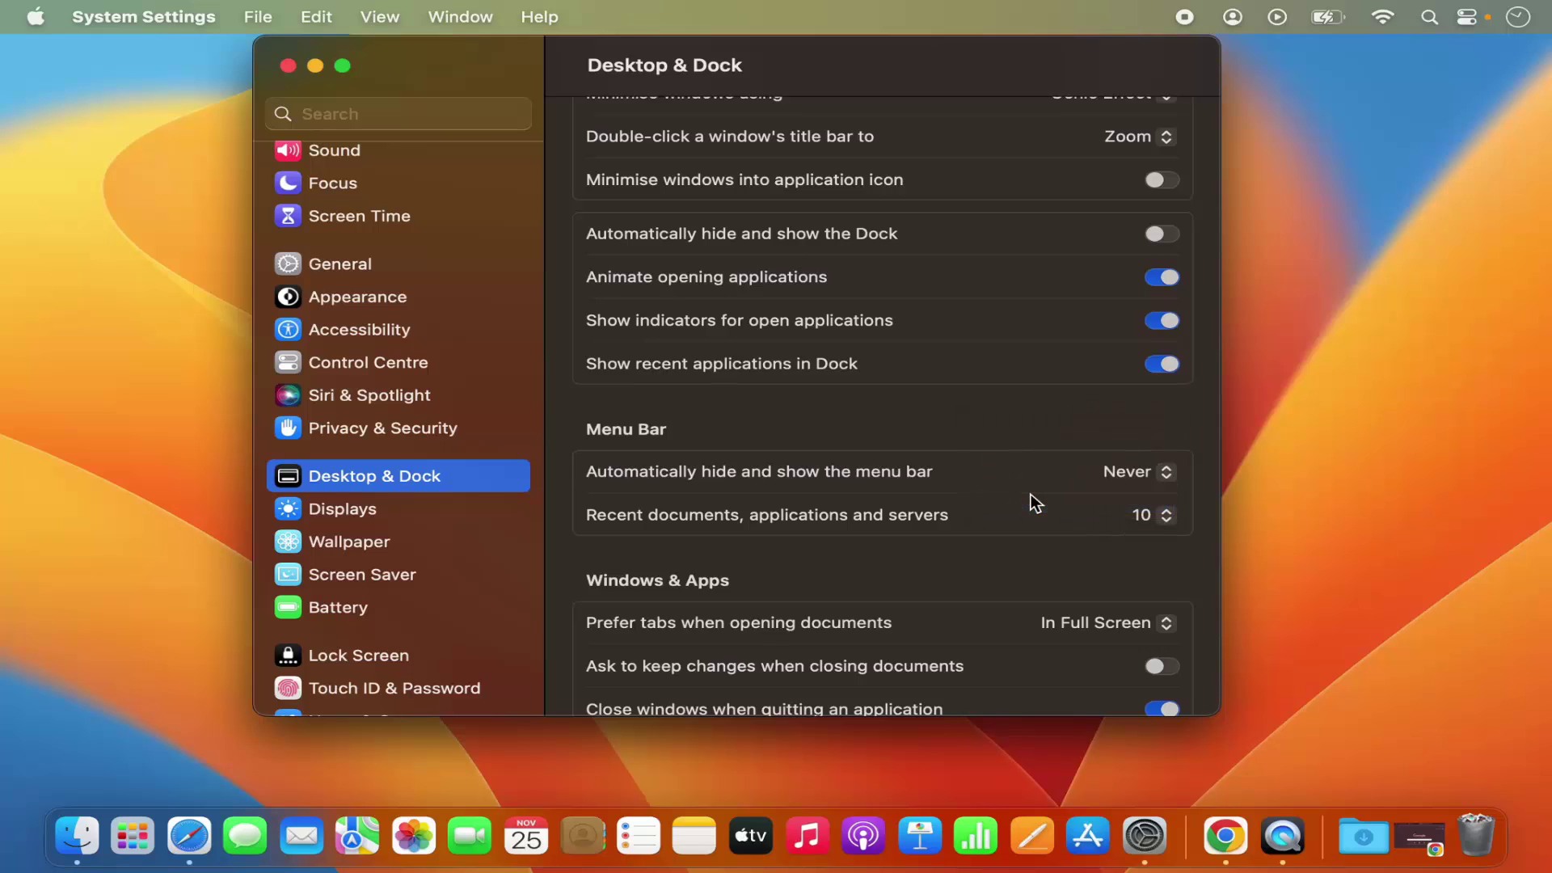
left_click(1122, 473)
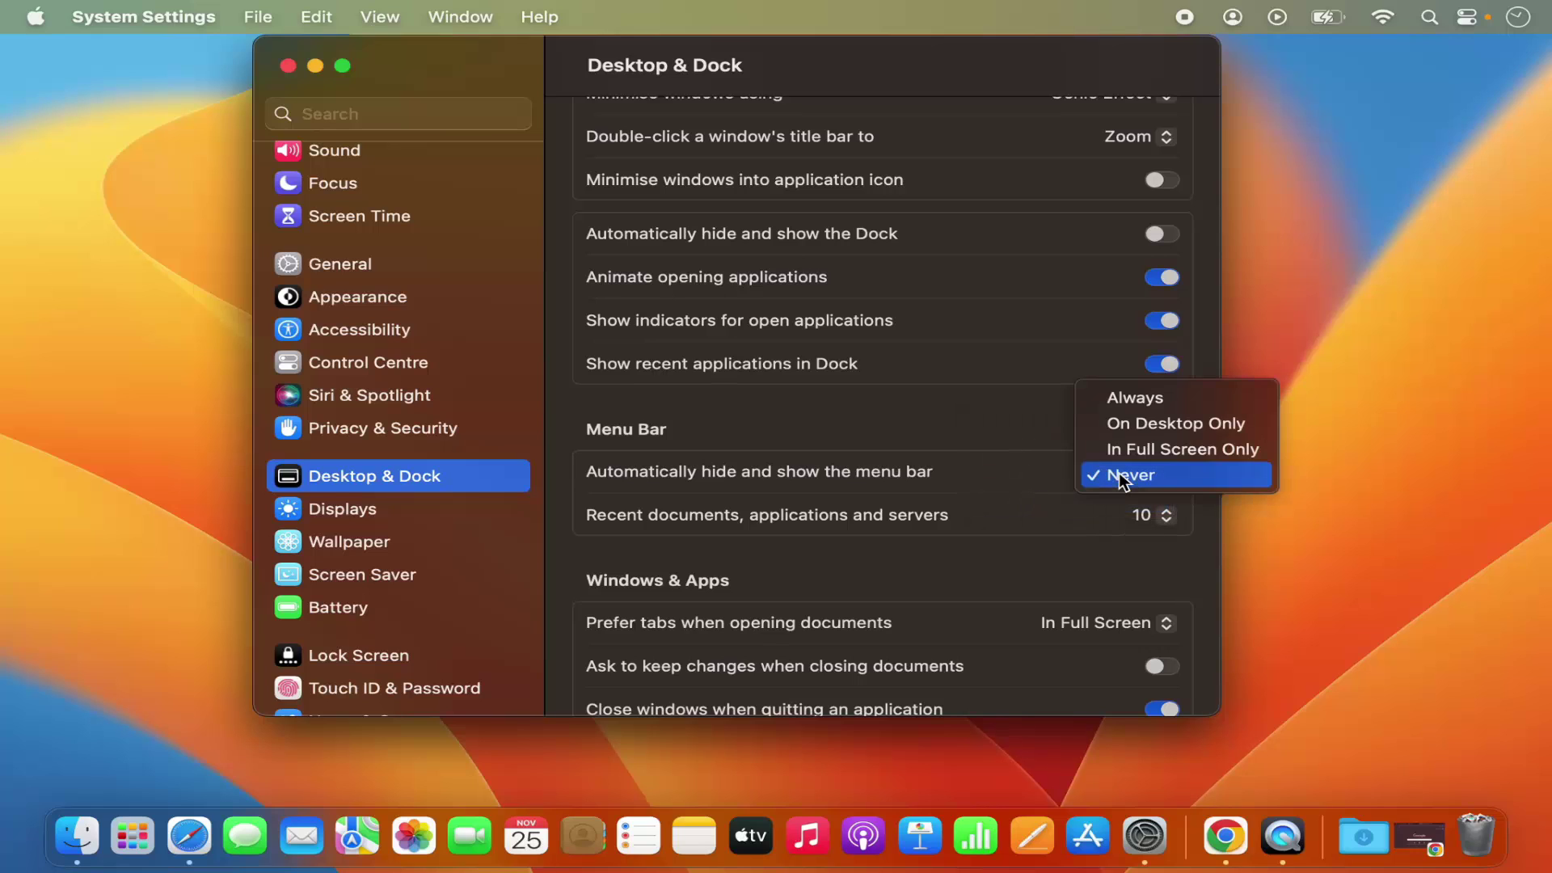
left_click(1123, 391)
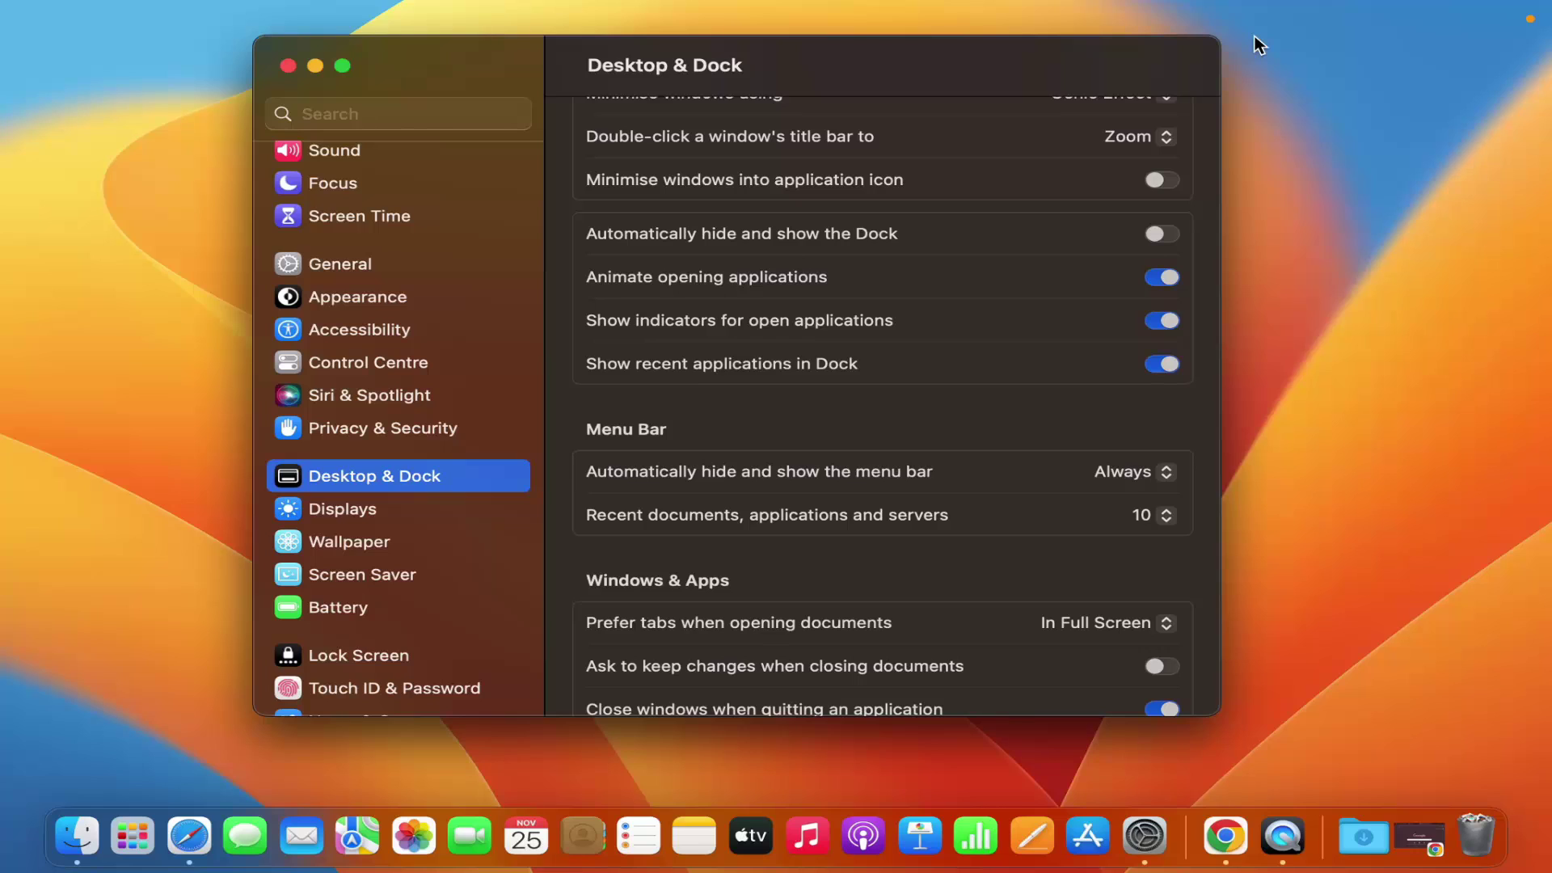
mouse_move(1235, 3)
left_click(1109, 467)
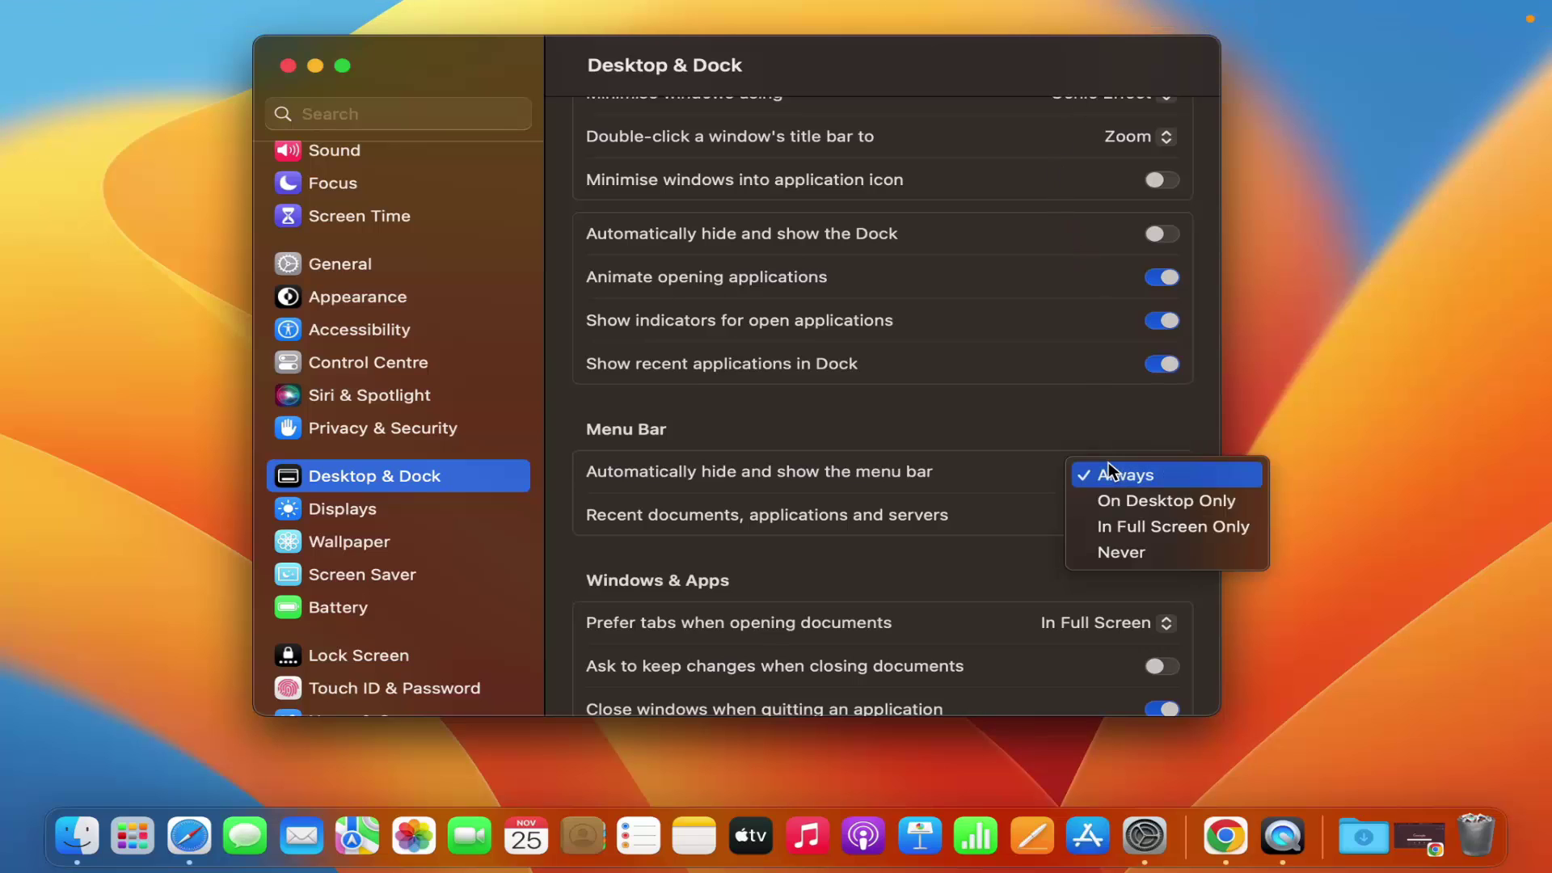
left_click(1122, 527)
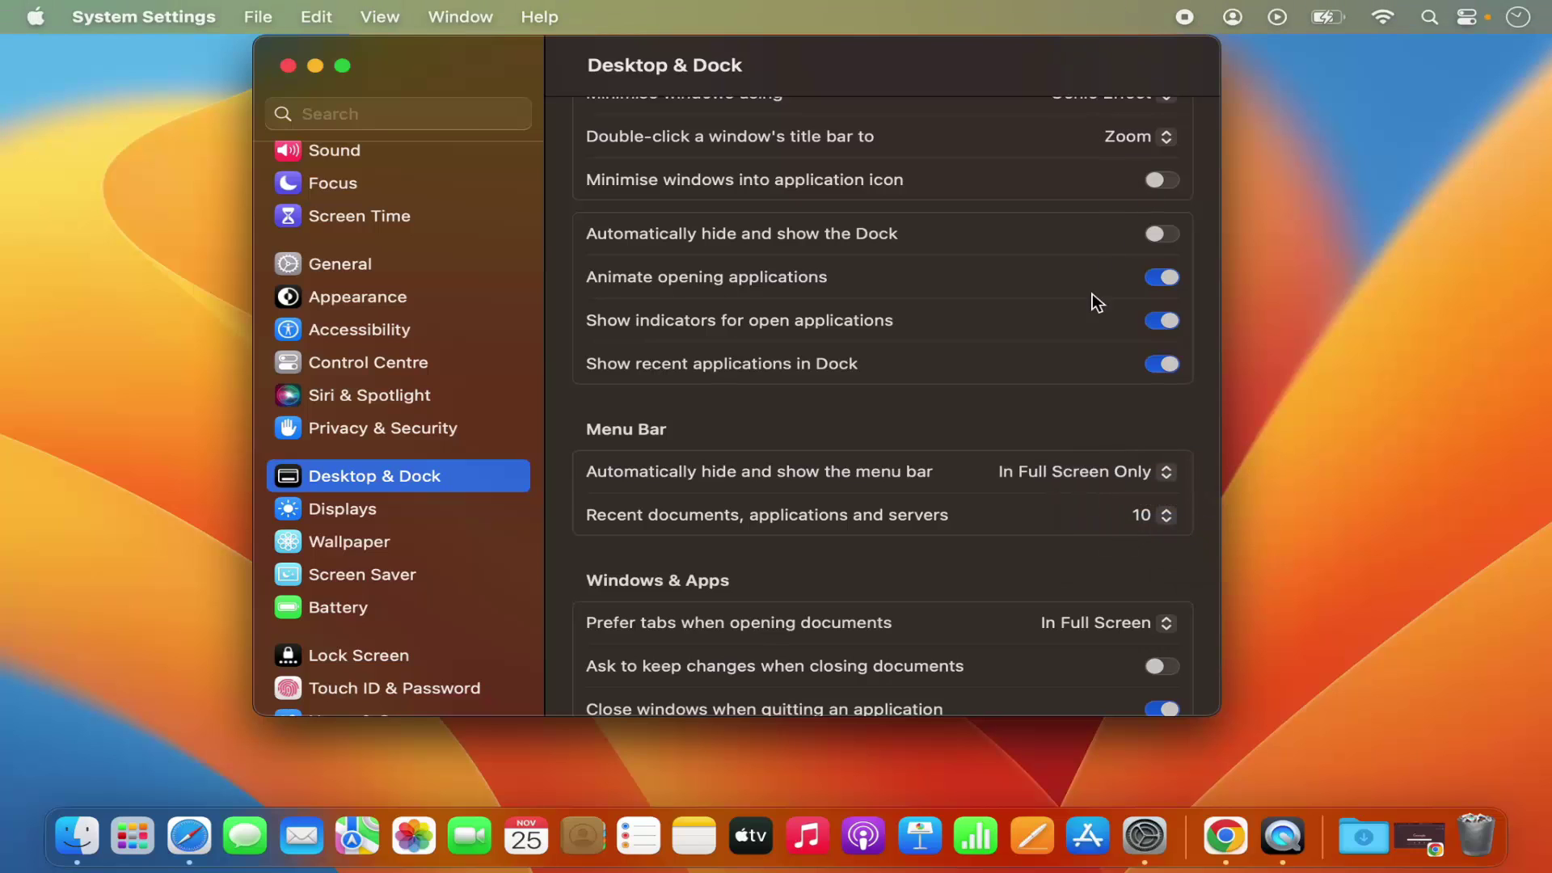
scroll(729, 472, "down", 3)
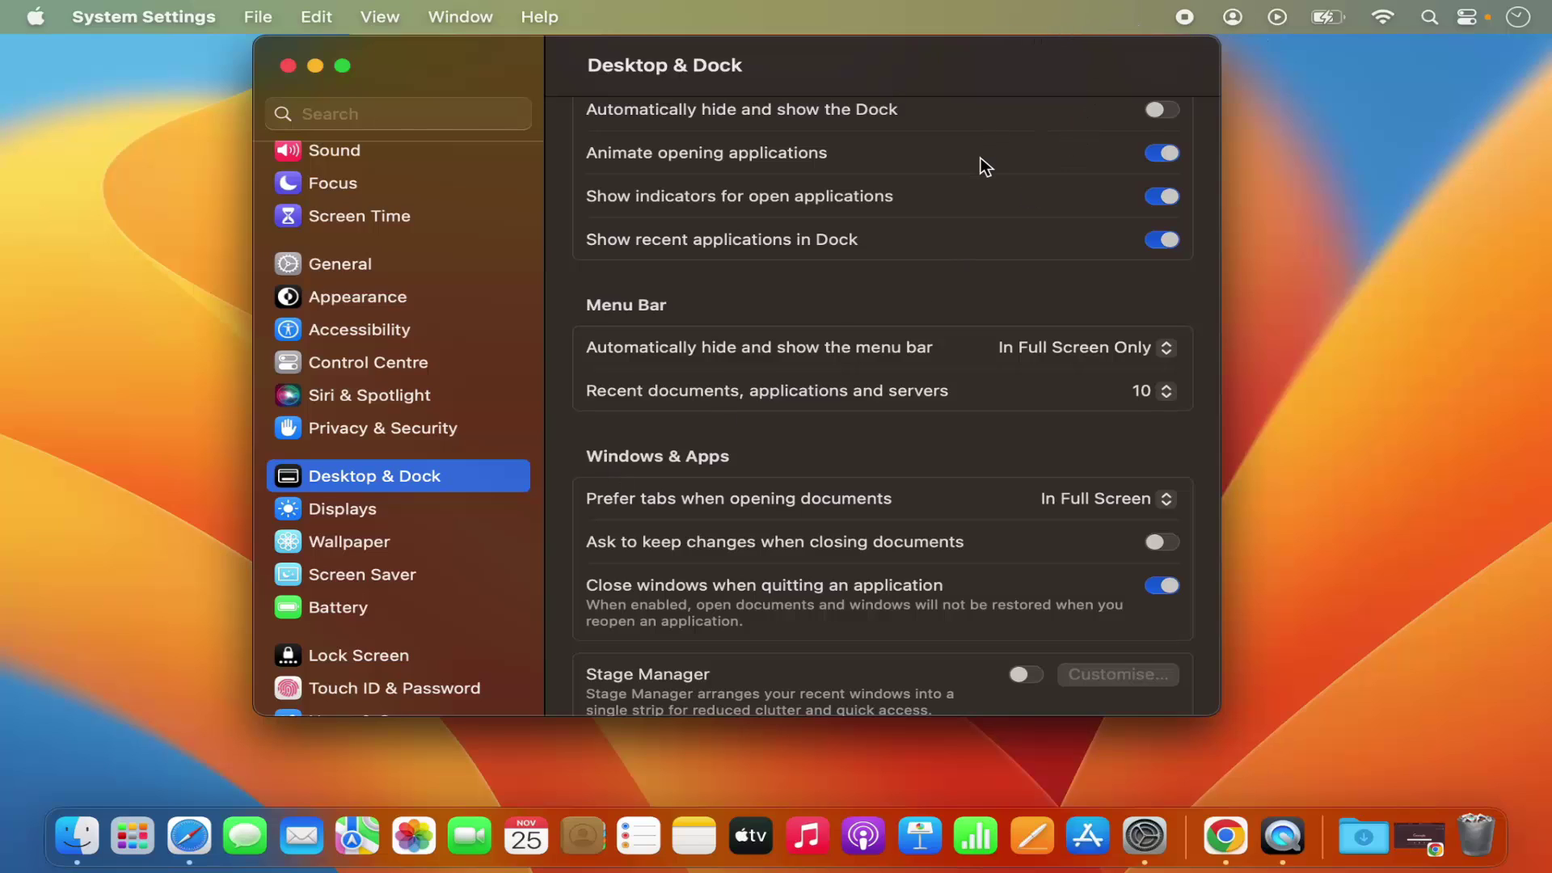
scroll(390, 501, "down", 3)
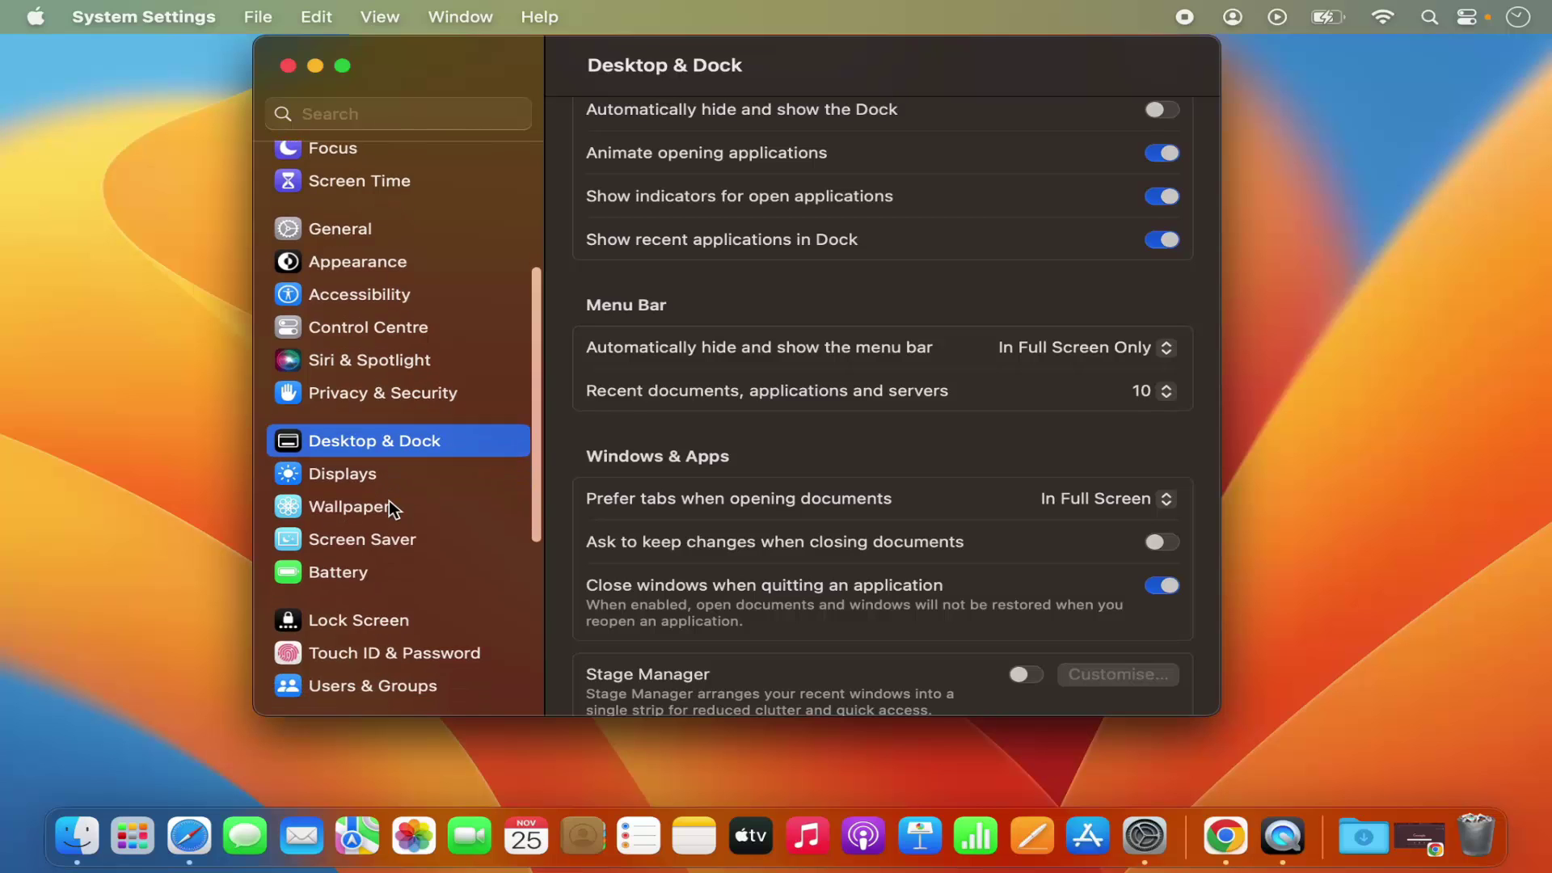
scroll(389, 501, "up", 5)
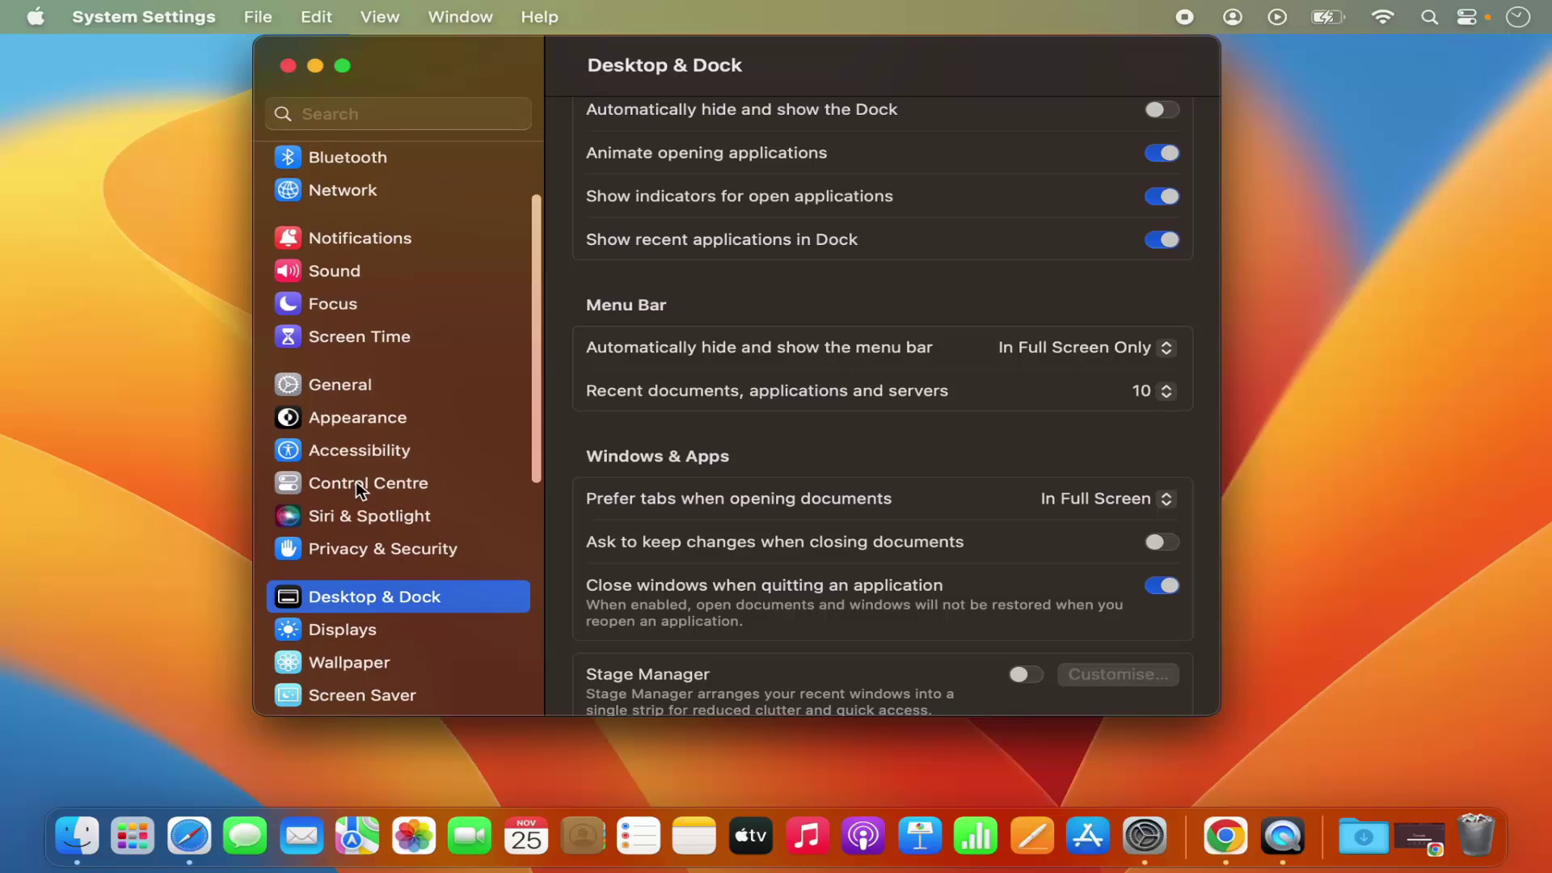
- Go to Control Centre and set Bluetooth to Show in Menu Bar
left_click(370, 486)
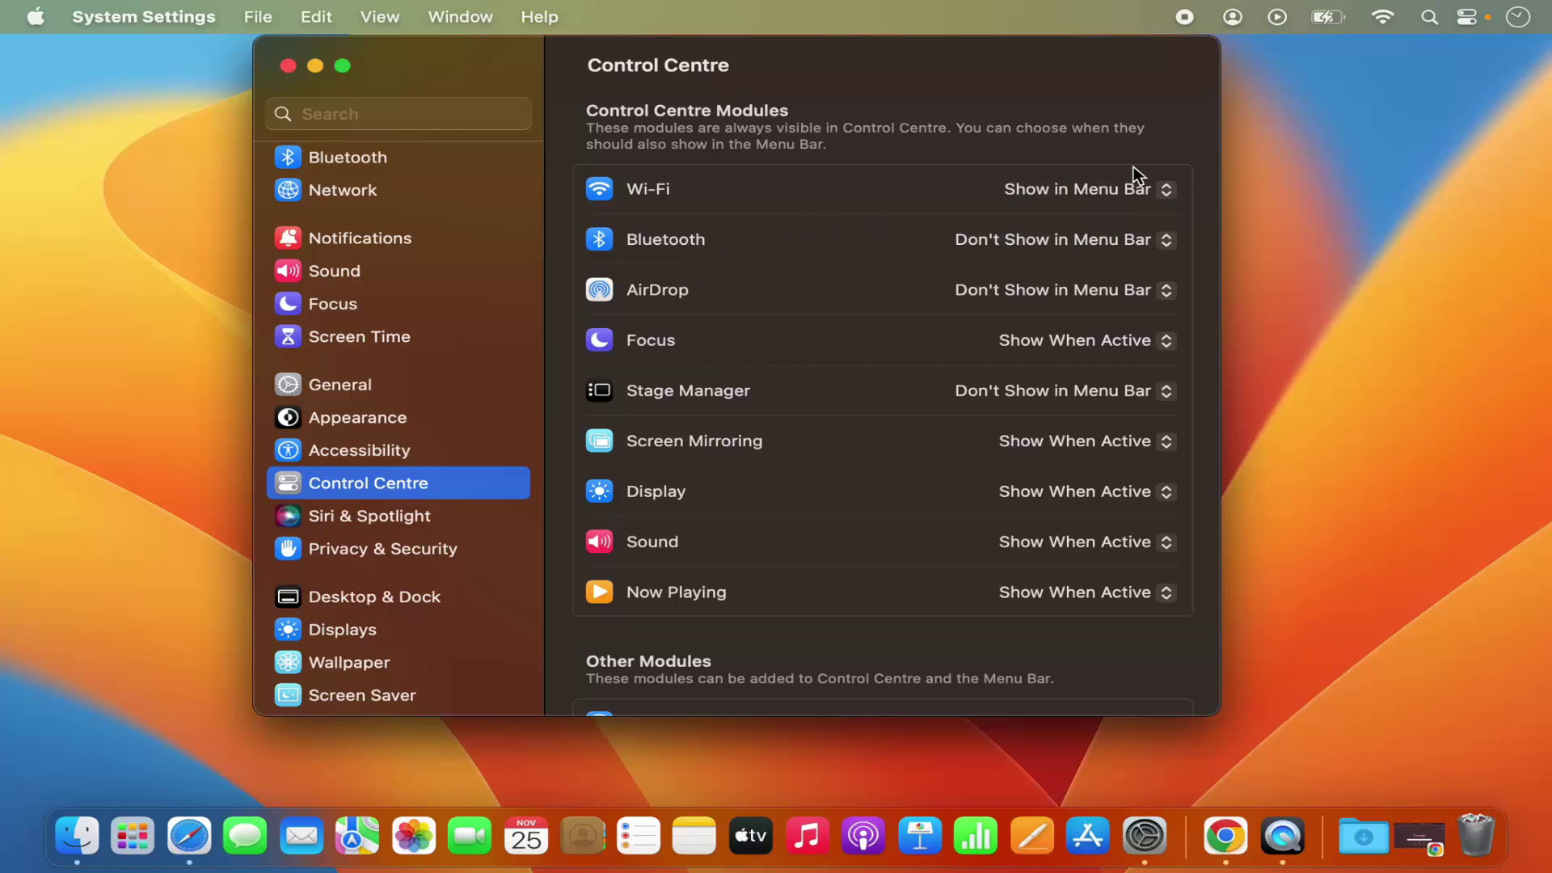
left_click(1078, 237)
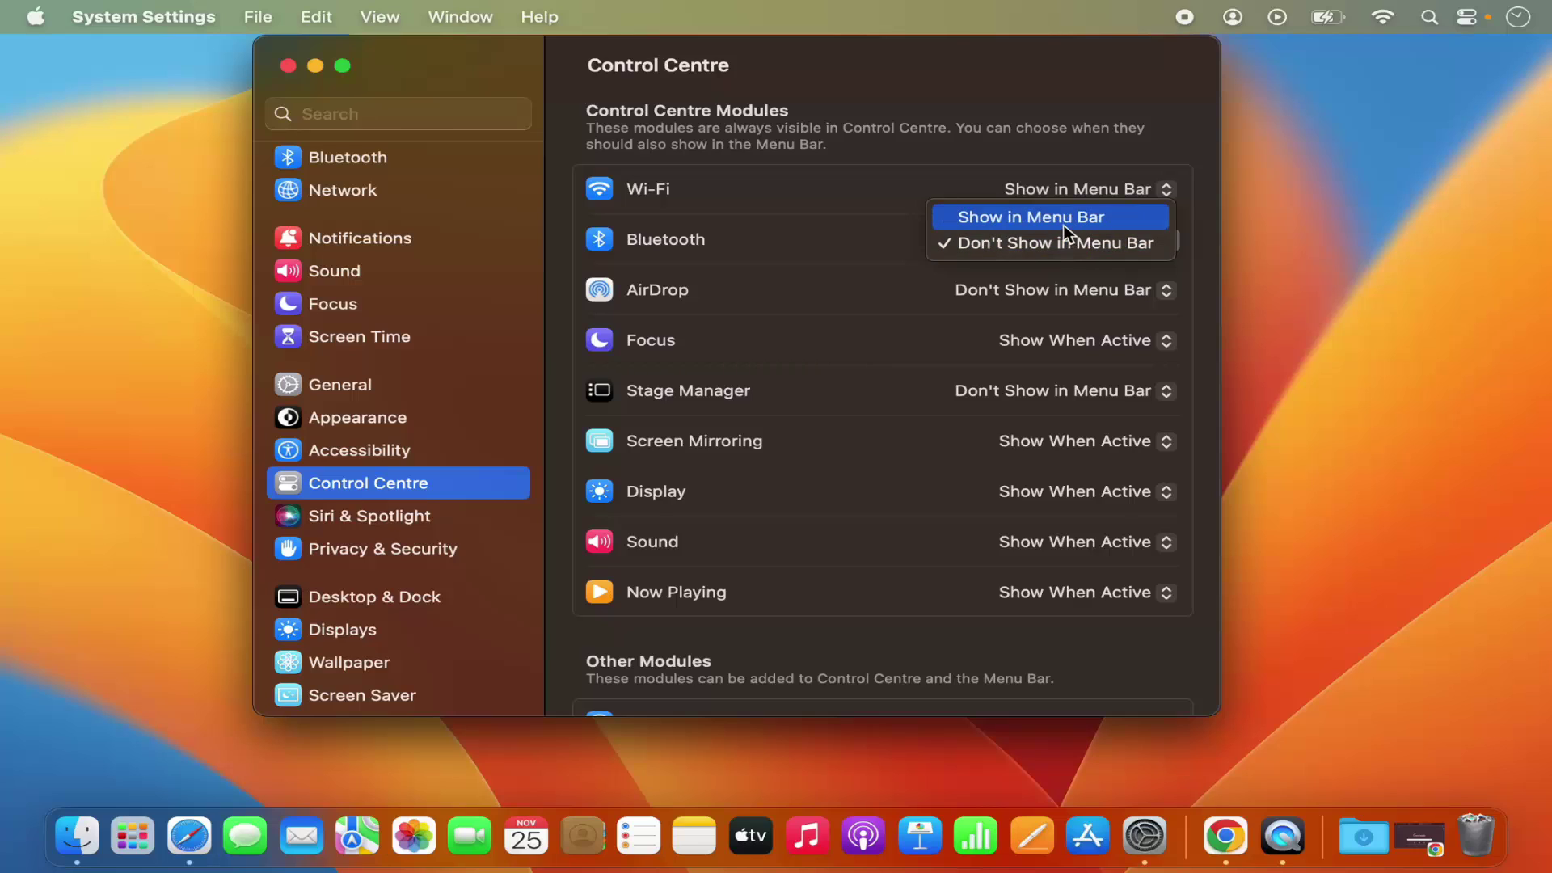
left_click(1062, 219)
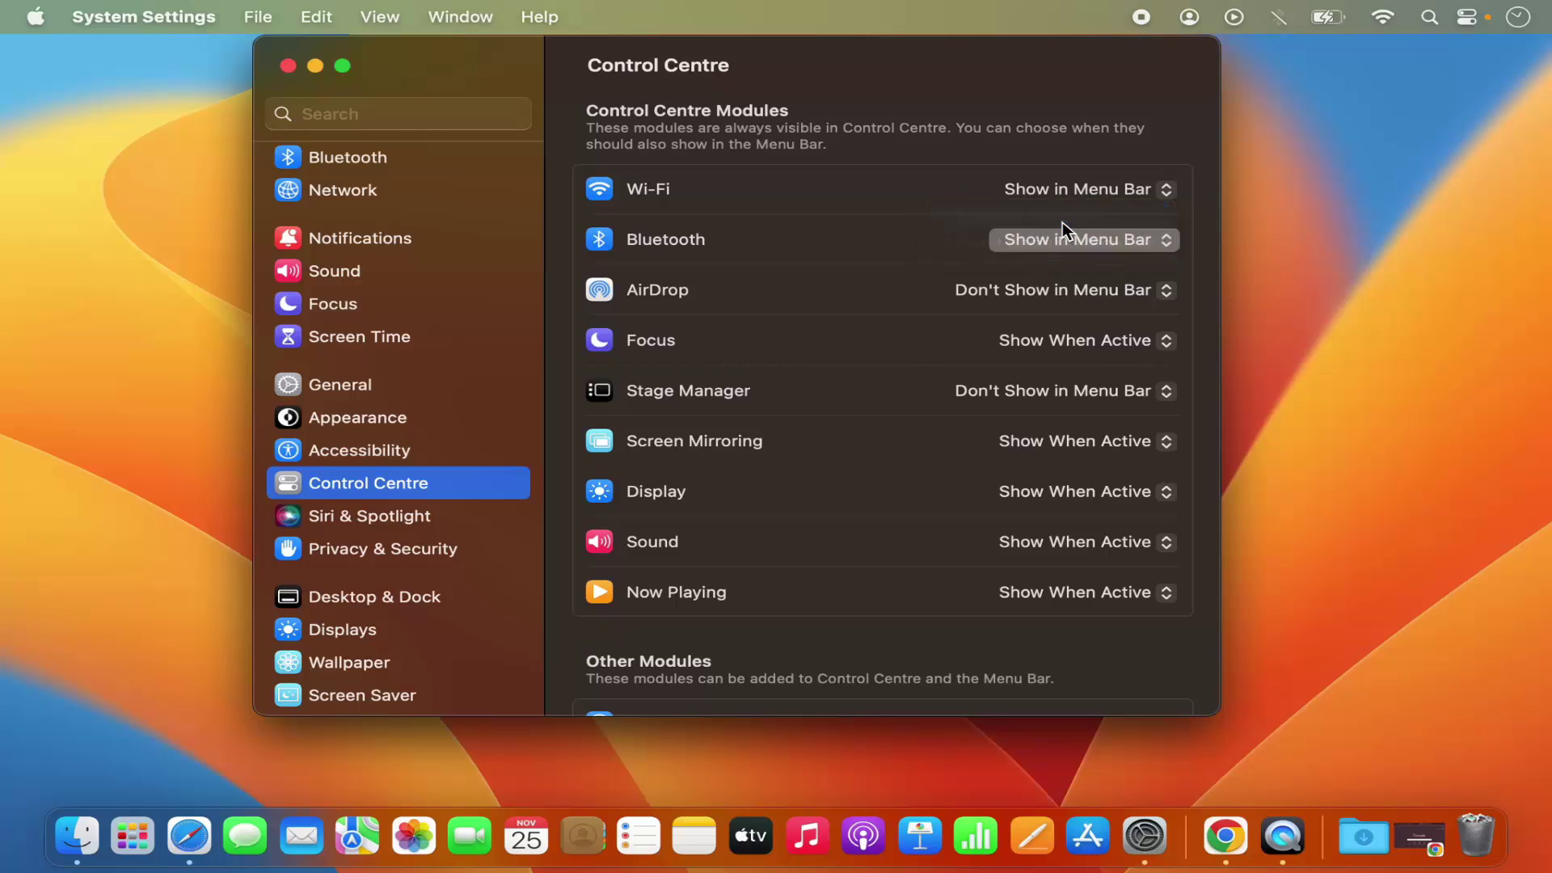
- Toggle Bluetooth on and off from its menu-bar icon, leaving it off, then set it to Don't Show in Menu Bar
left_click(1278, 23)
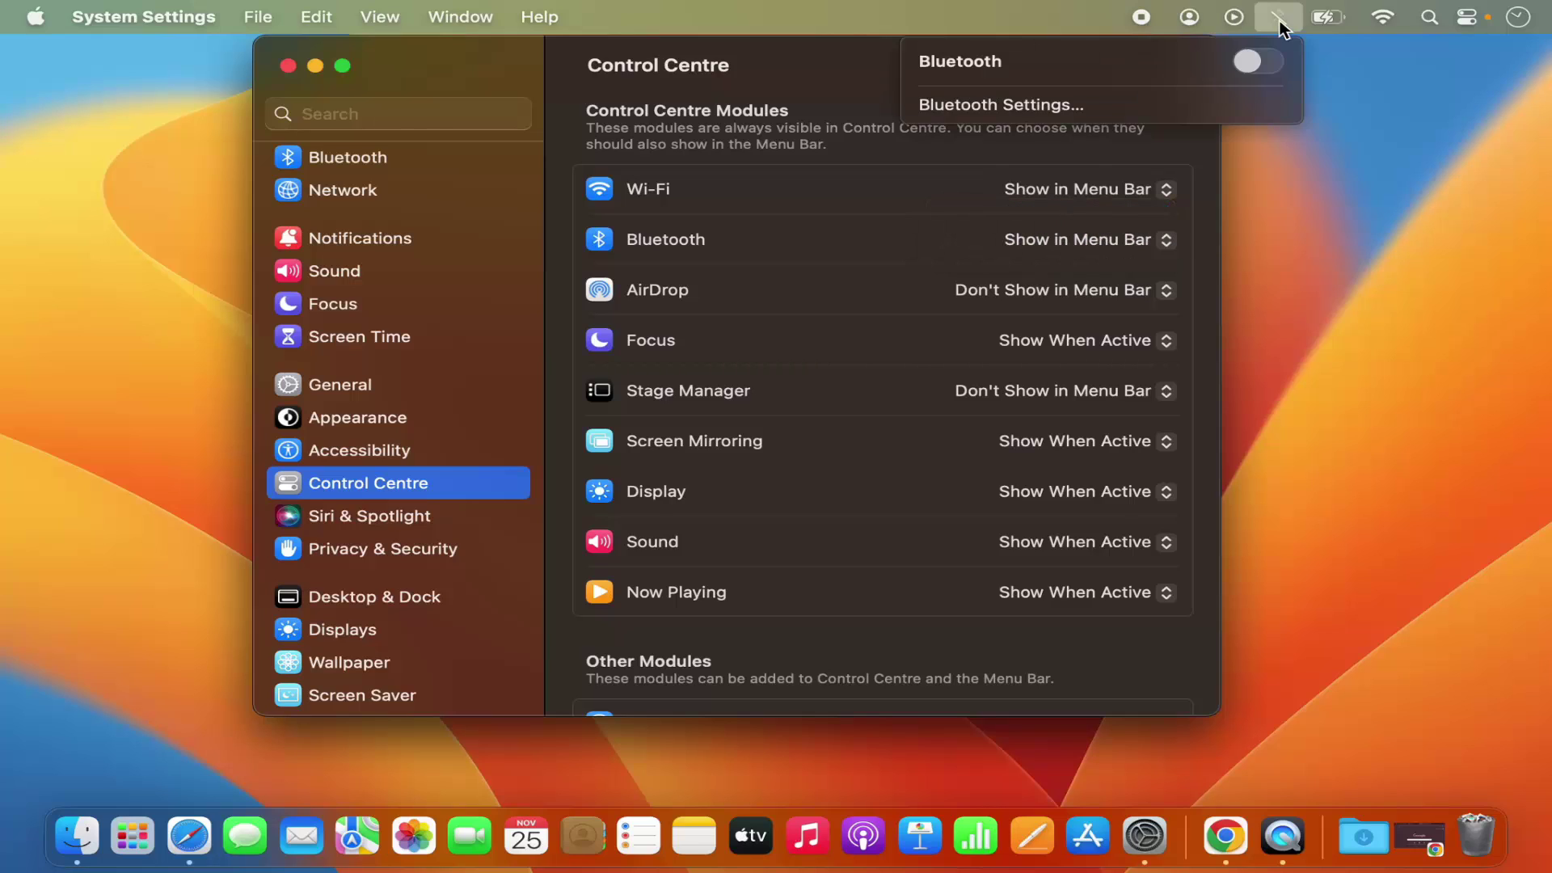
left_click(1274, 70)
left_click(1275, 75)
left_click(1272, 71)
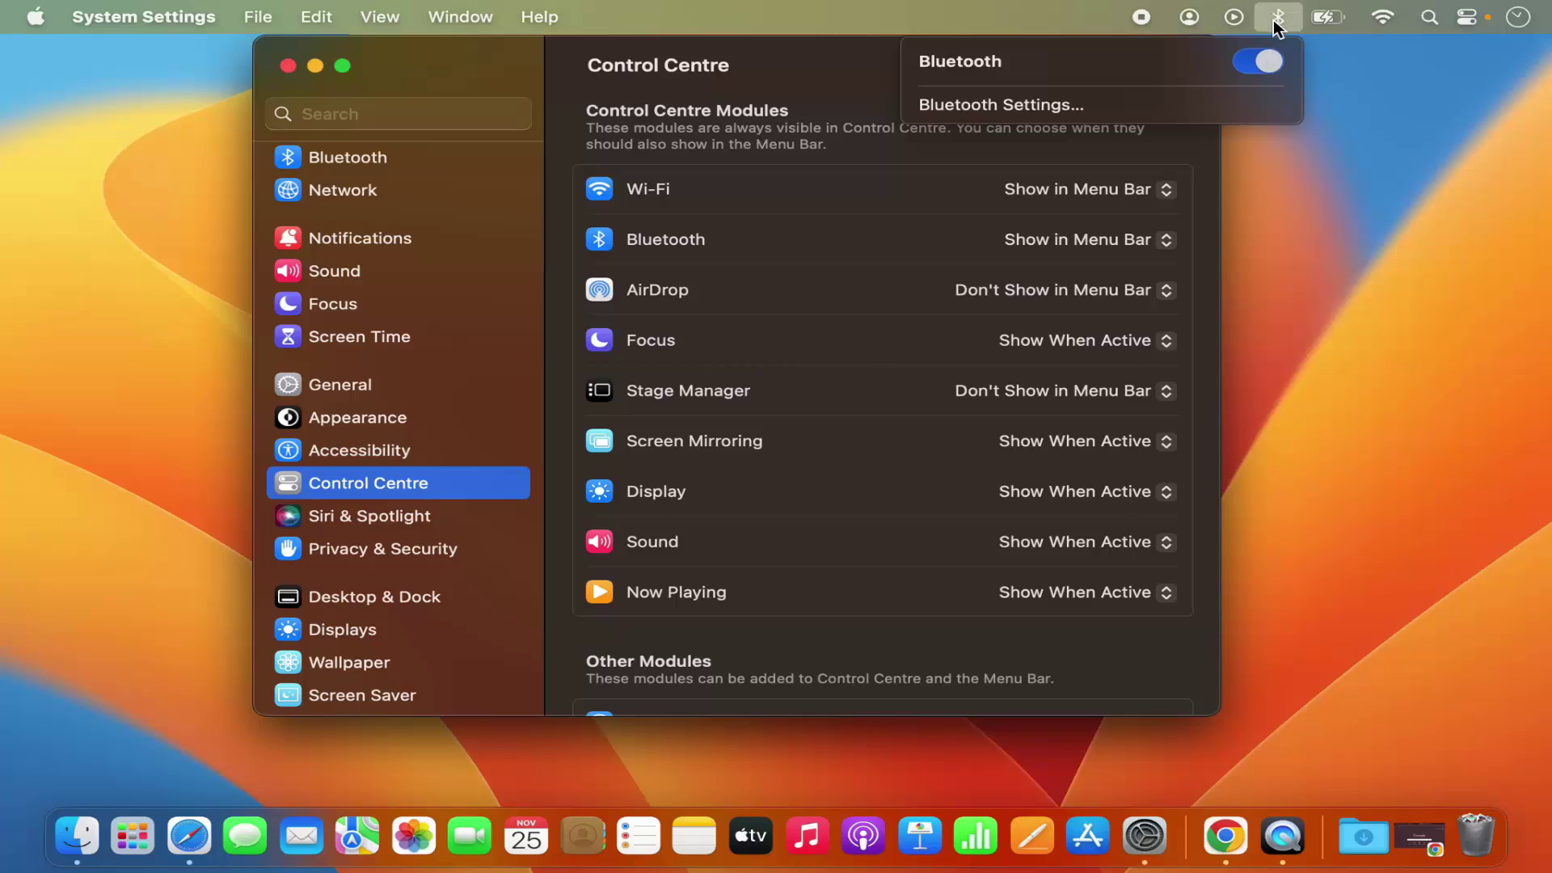
left_click(1251, 65)
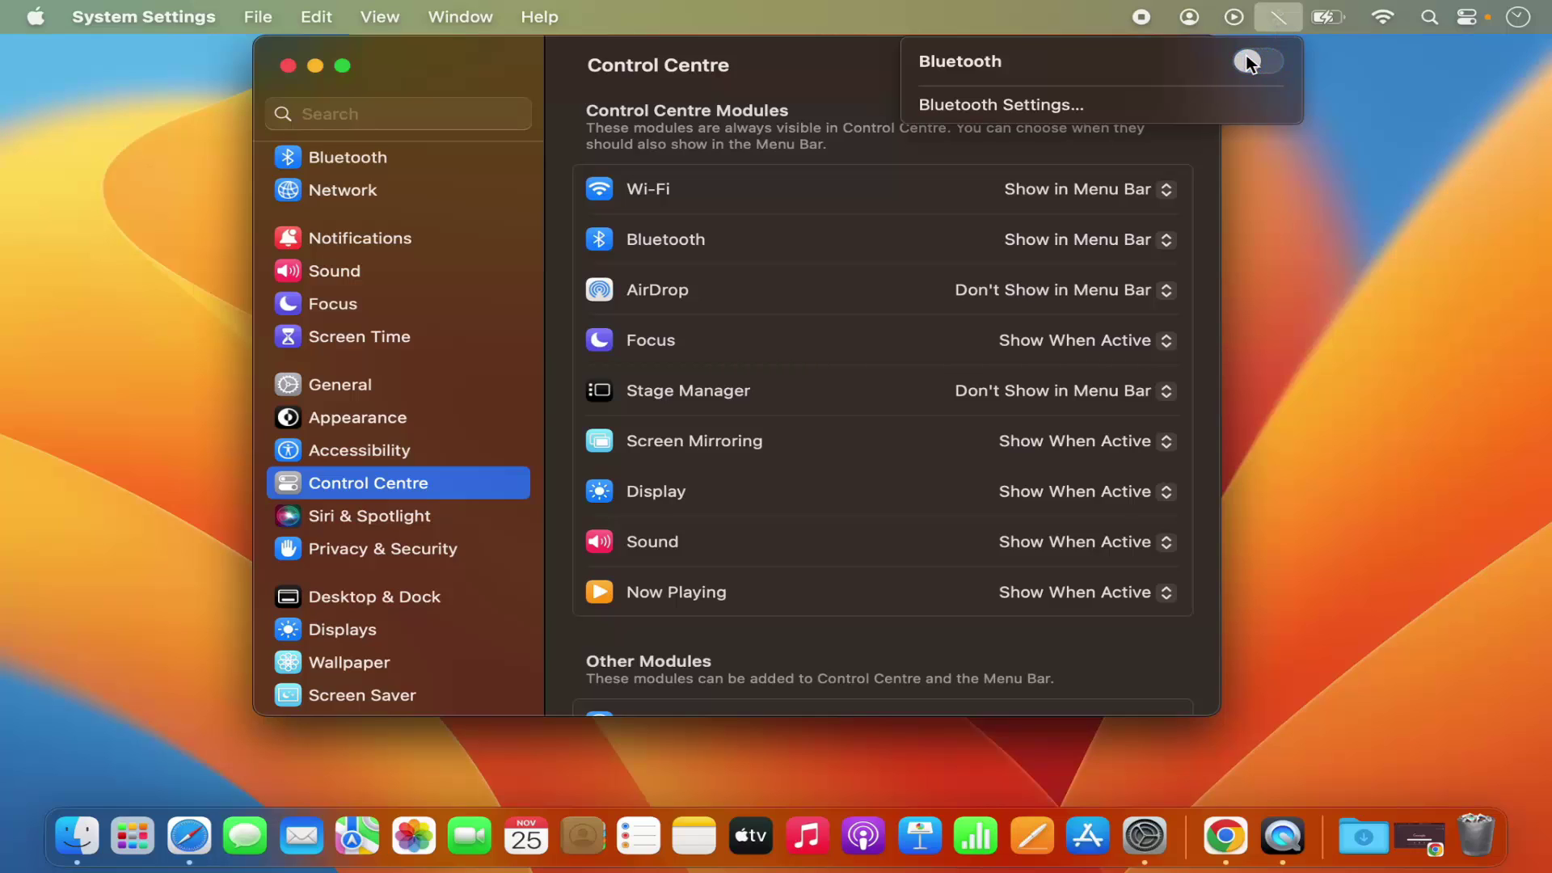
left_click(1107, 243)
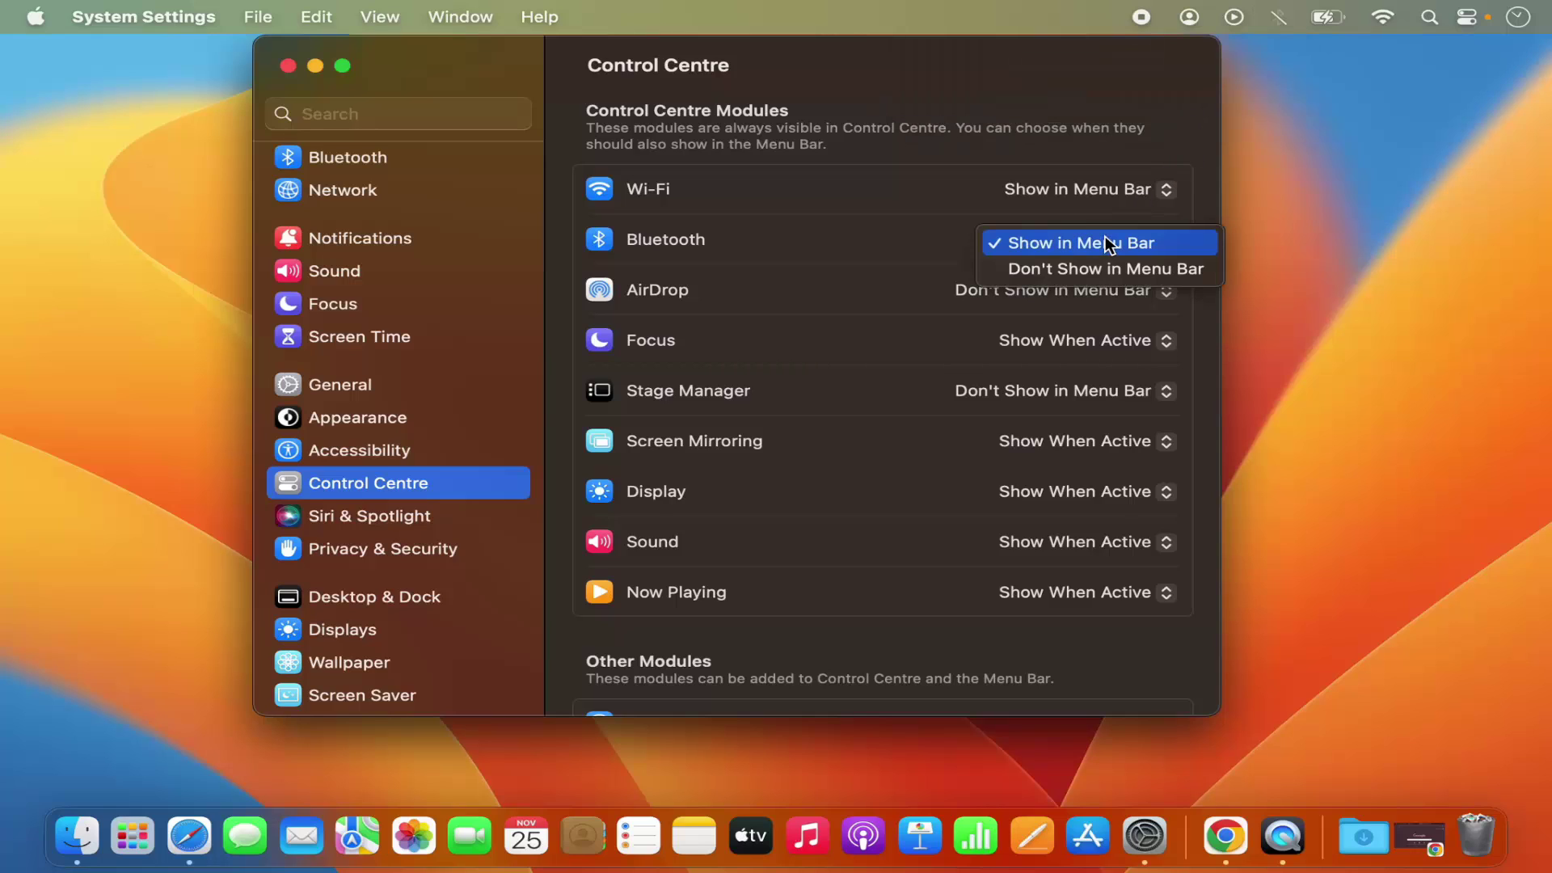
left_click(1080, 273)
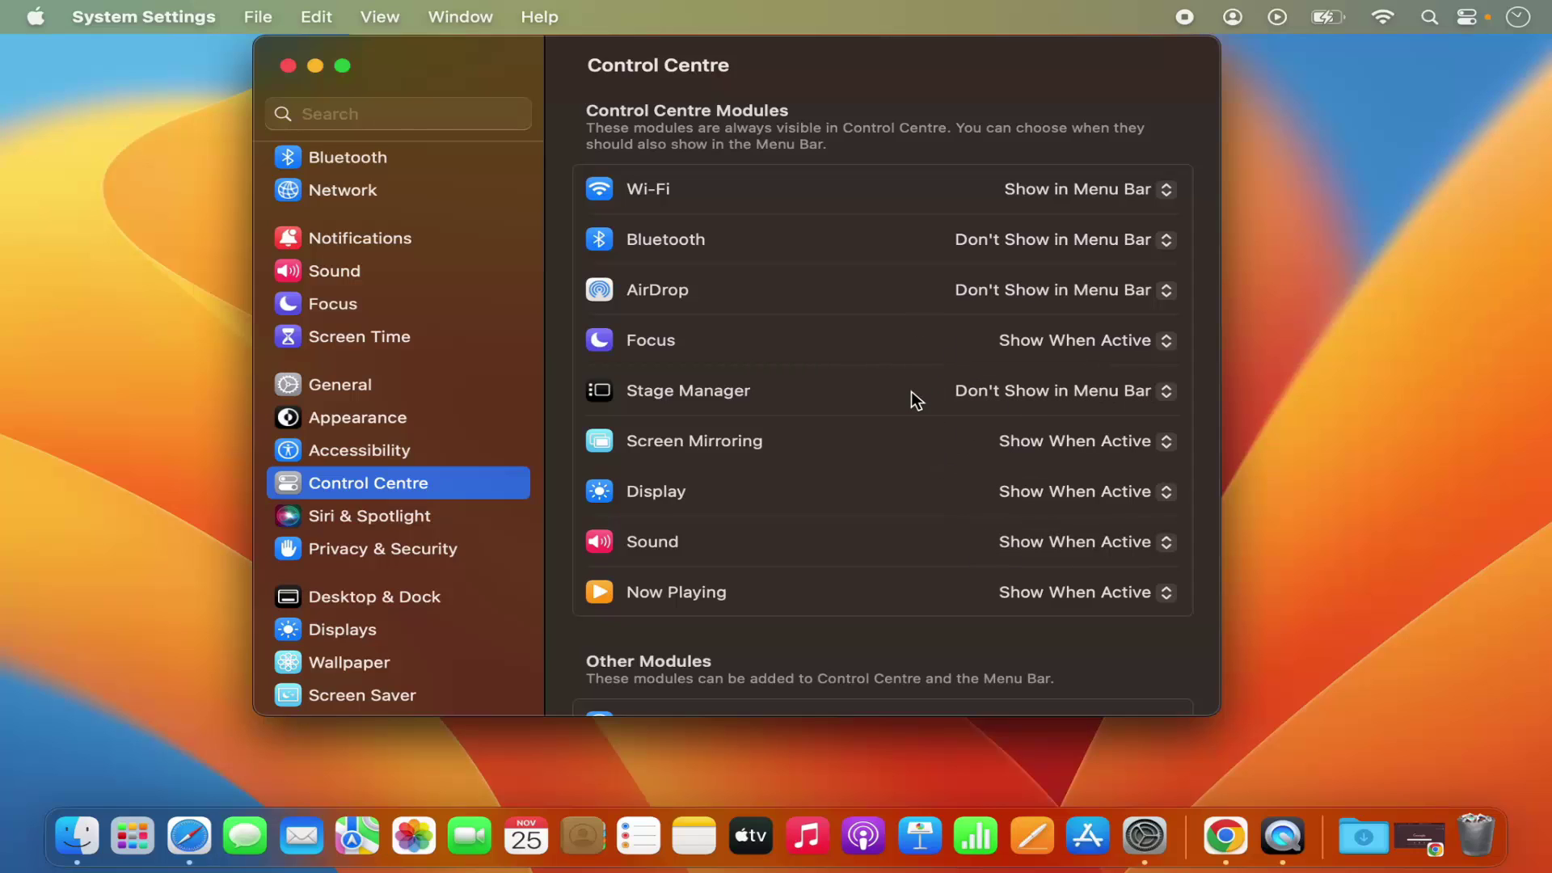
left_click(1310, 424)
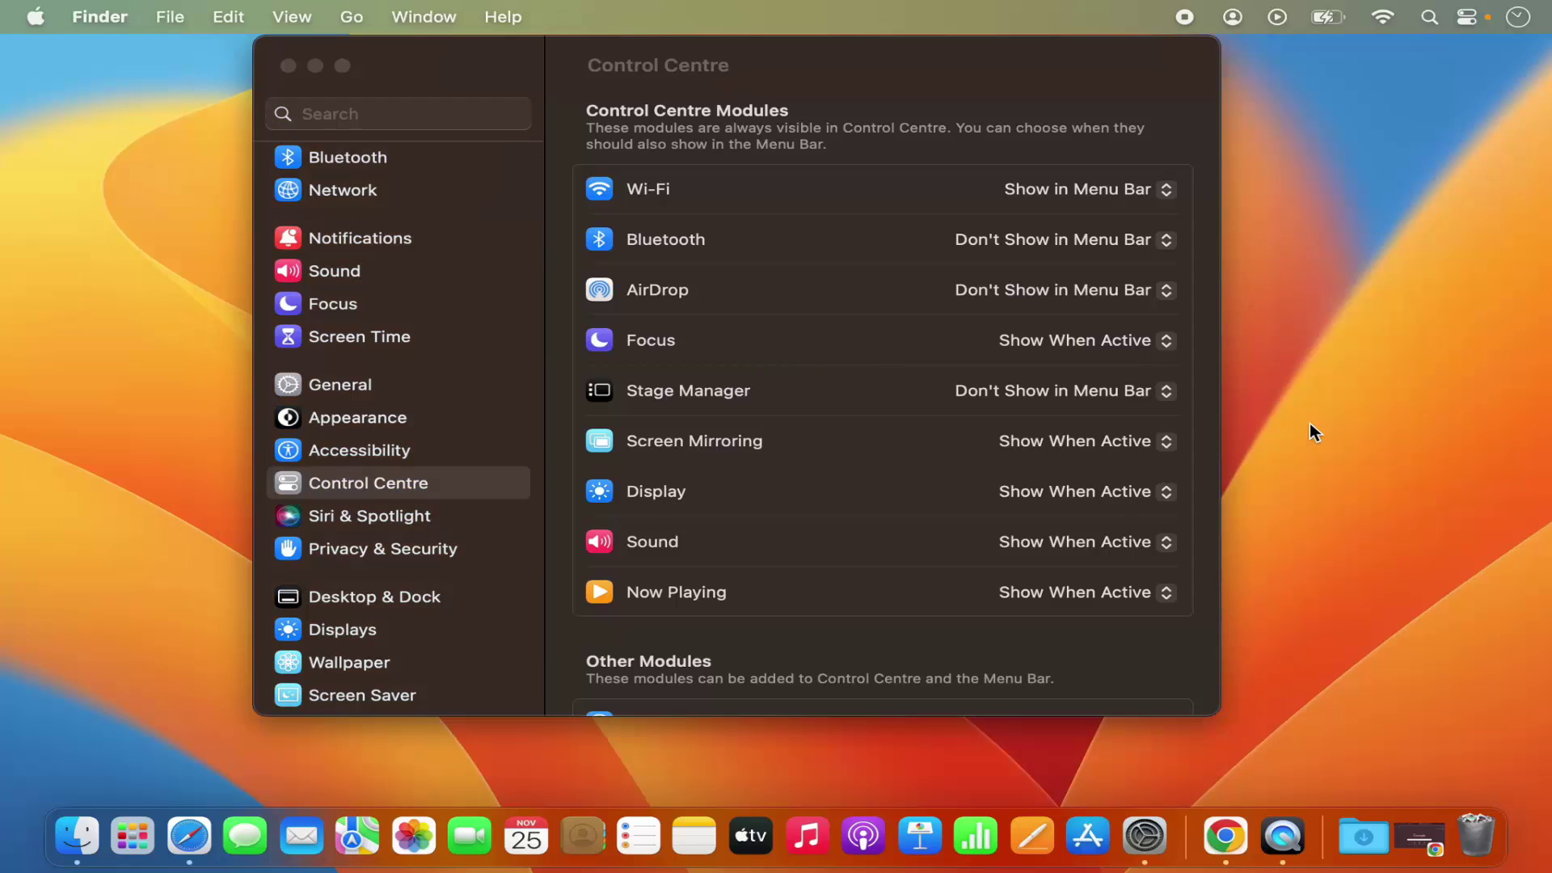